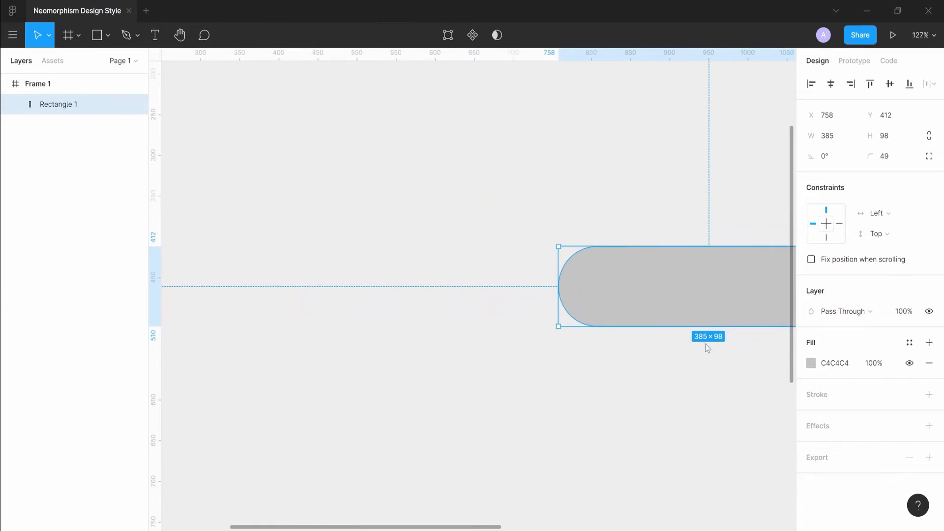
pyautogui.scroll(-5, 439, 398)
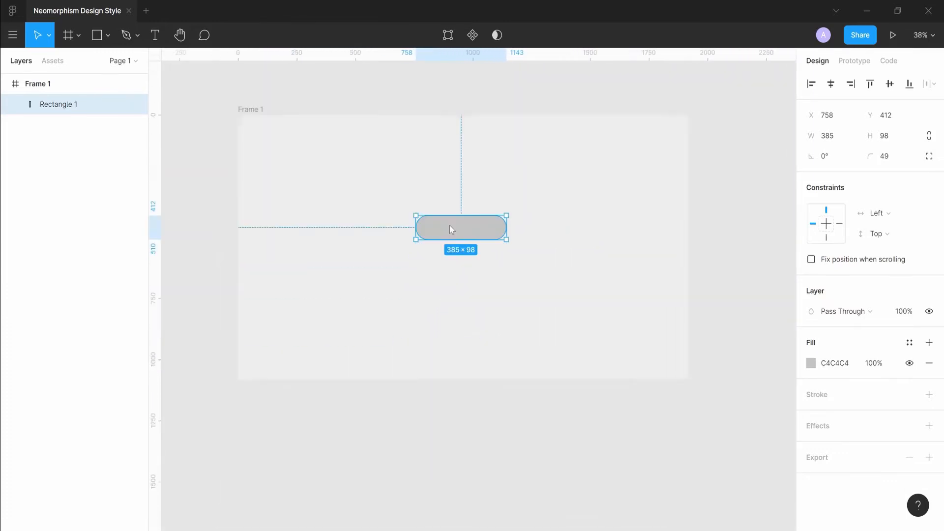
# Move the pill-shaped rectangle inside the frame to about X 767, Y 477.
pyautogui.moveTo(456, 217); pyautogui.dragTo(483, 225)
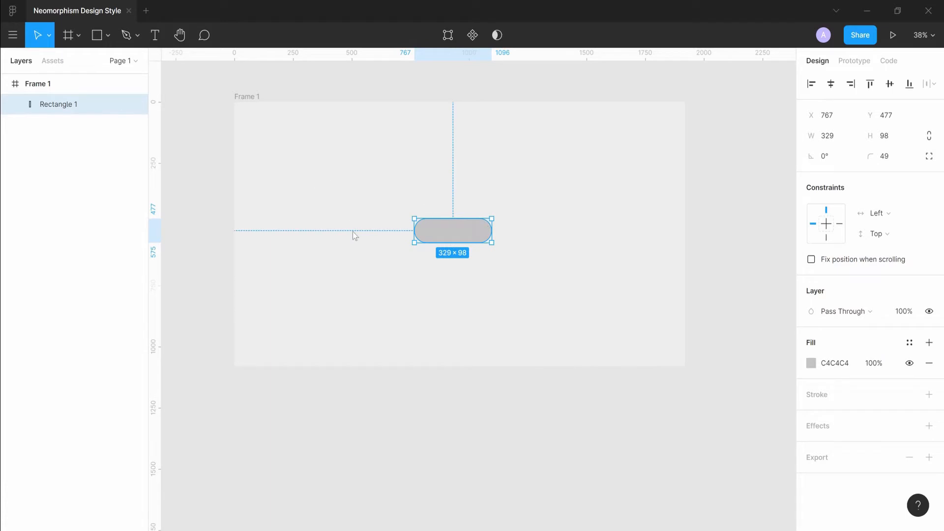
# Copy the frame's fill colour EEEEEE and paste it as the rectangle's fill colour.
pyautogui.click(245, 95)
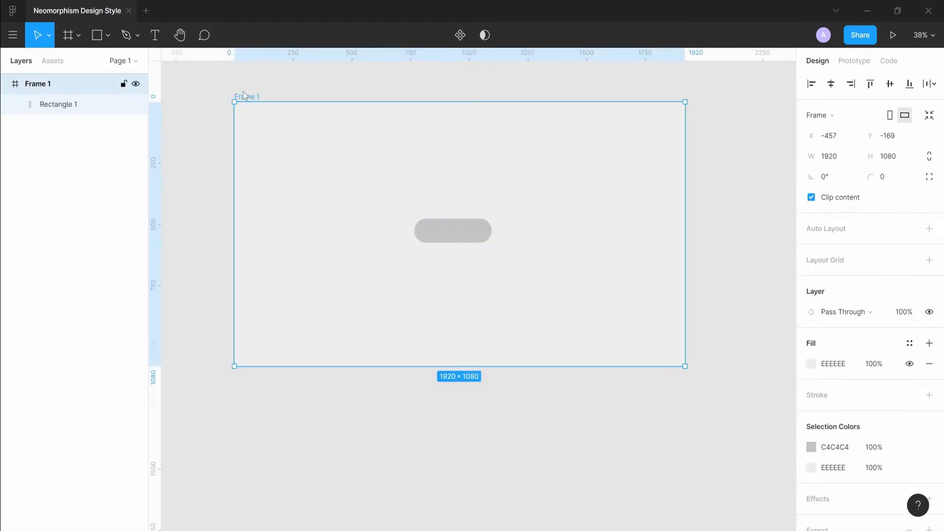
pyautogui.click(836, 365)
pyautogui.hotkey('ctrl', 'c')
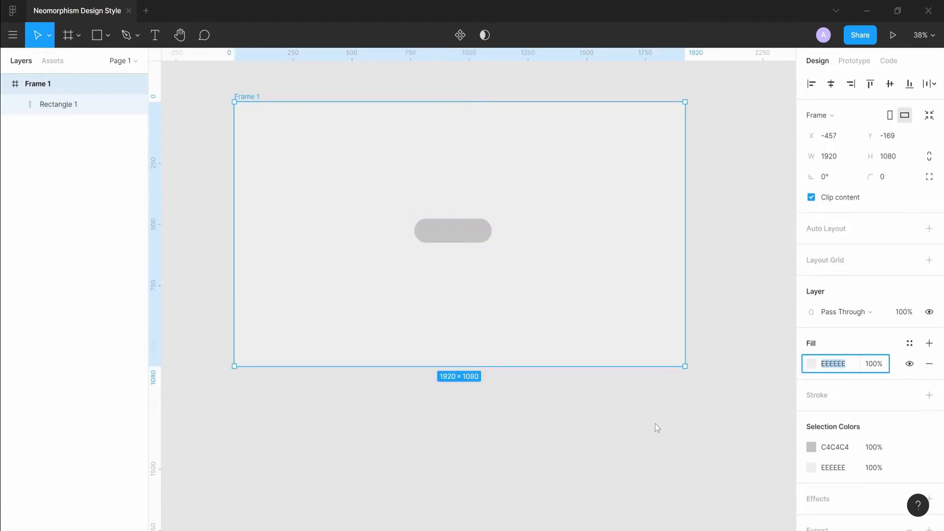
pyautogui.click(465, 239)
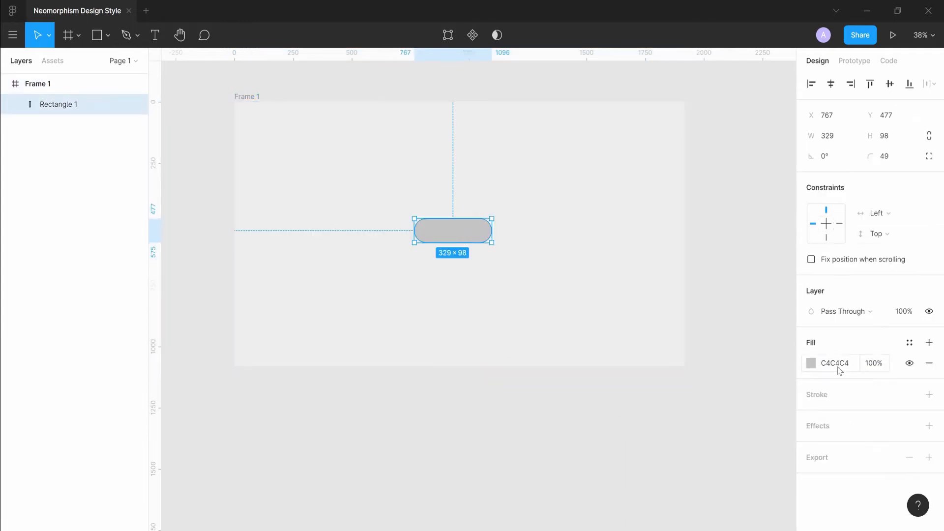
pyautogui.click(839, 366)
pyautogui.hotkey('ctrl', 'v')
pyautogui.press('Return')
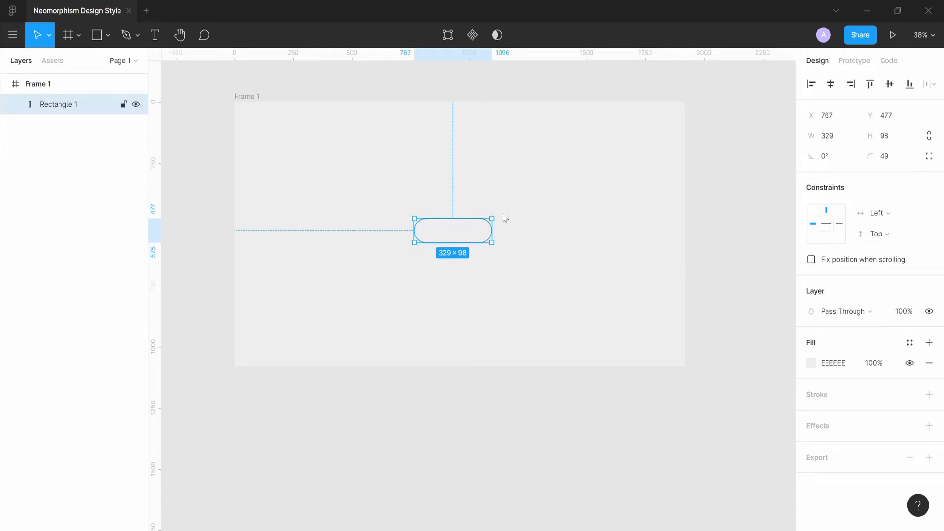
# Add a drop shadow effect to the rectangle and set its X offset to 4.
pyautogui.click(929, 426)
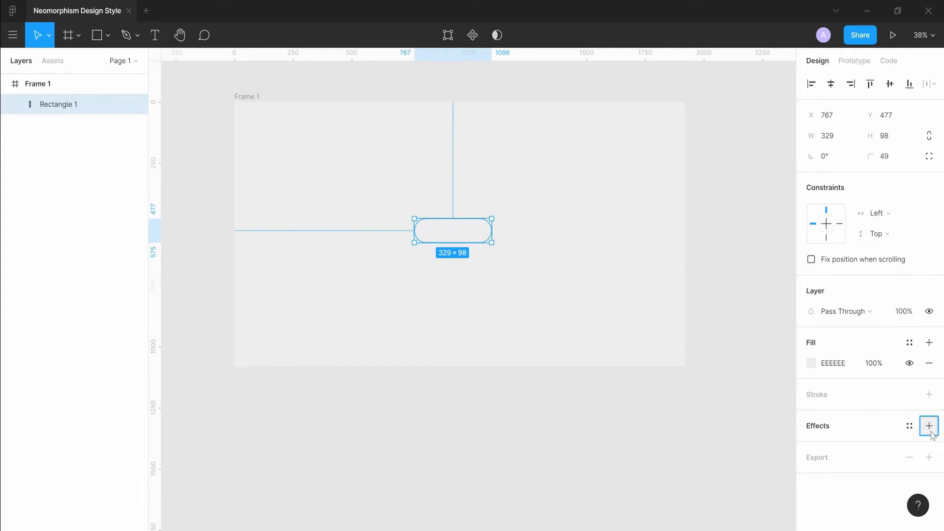
pyautogui.click(929, 426)
pyautogui.click(930, 446)
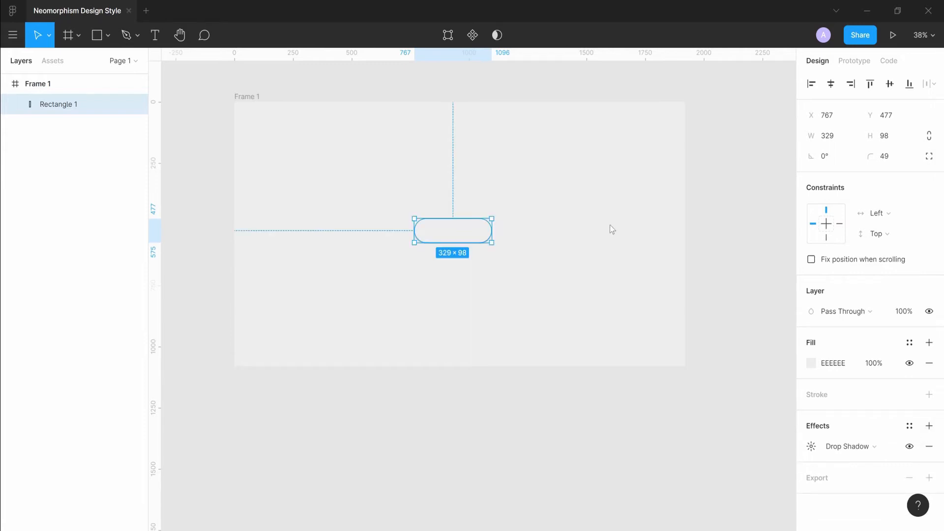
pyautogui.click(472, 286)
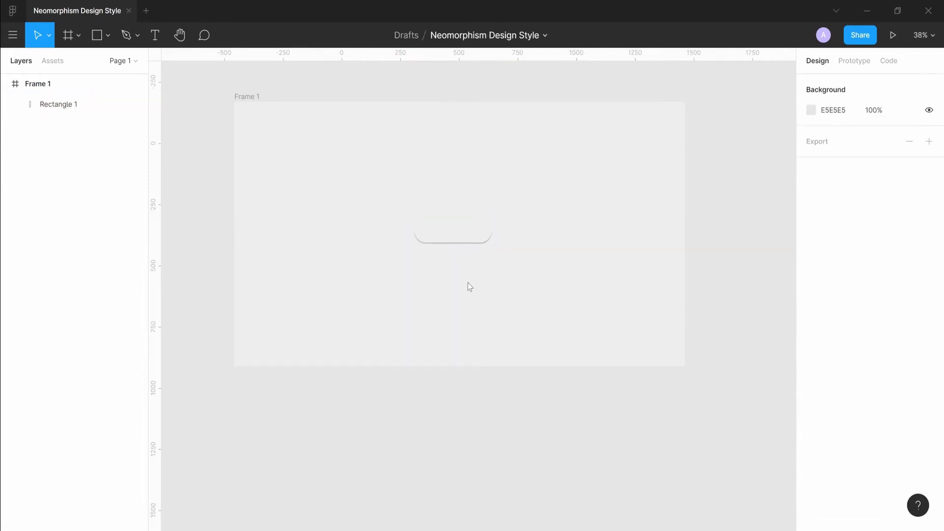
pyautogui.click(436, 241)
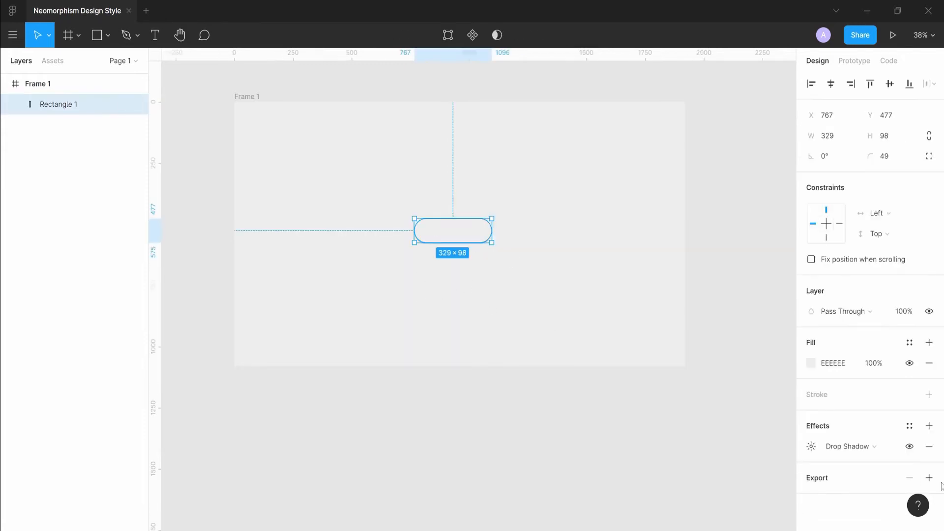
pyautogui.click(812, 447)
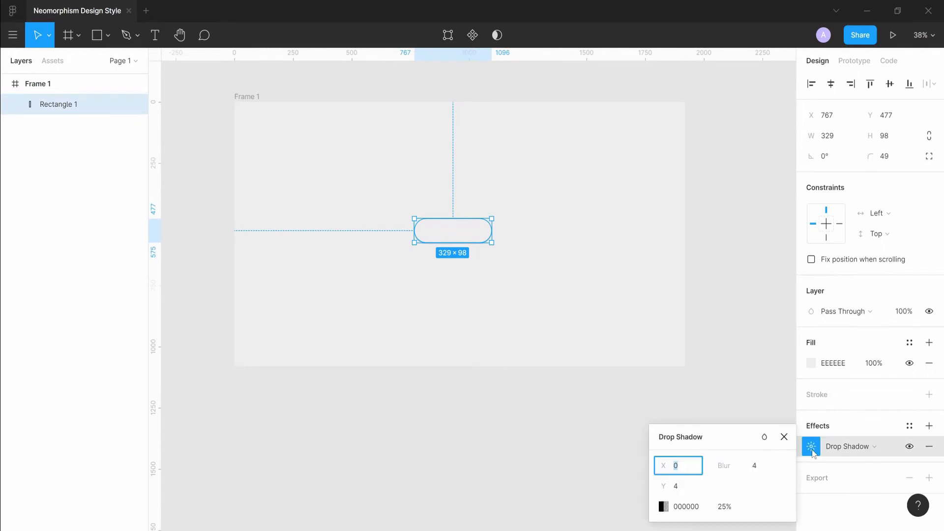
pyautogui.click(694, 470)
pyautogui.write('4')
pyautogui.press('Return')
# Add a second drop shadow with X and Y offsets of -4 and colour FFFFFF.
pyautogui.click(929, 426)
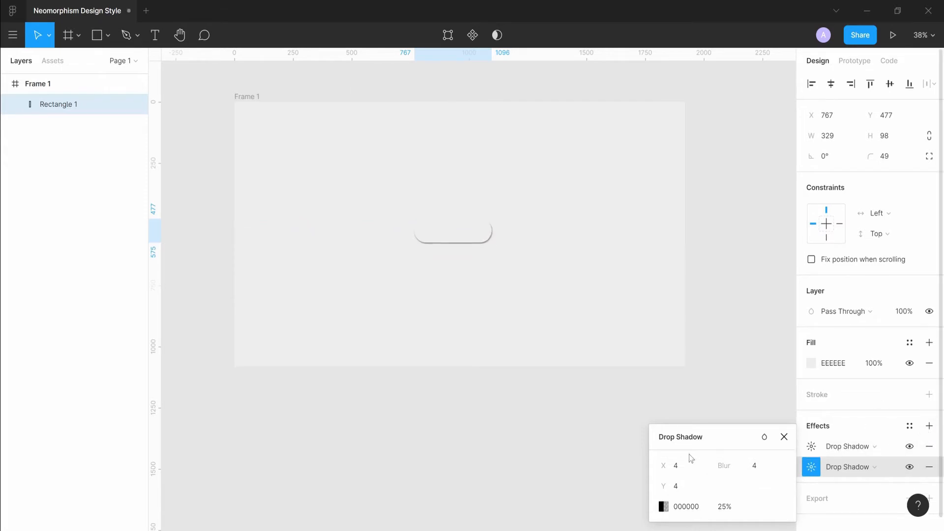
pyautogui.click(686, 468)
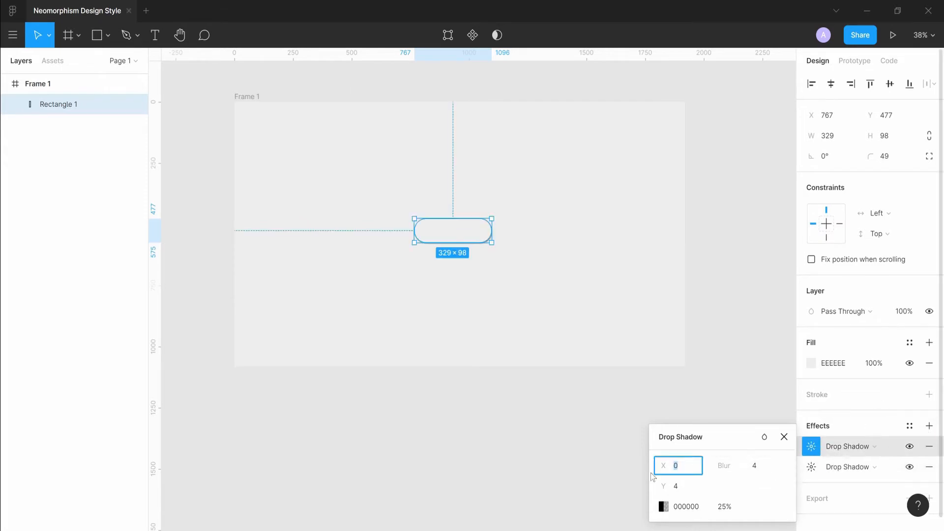
pyautogui.write('0')
pyautogui.press('Tab')
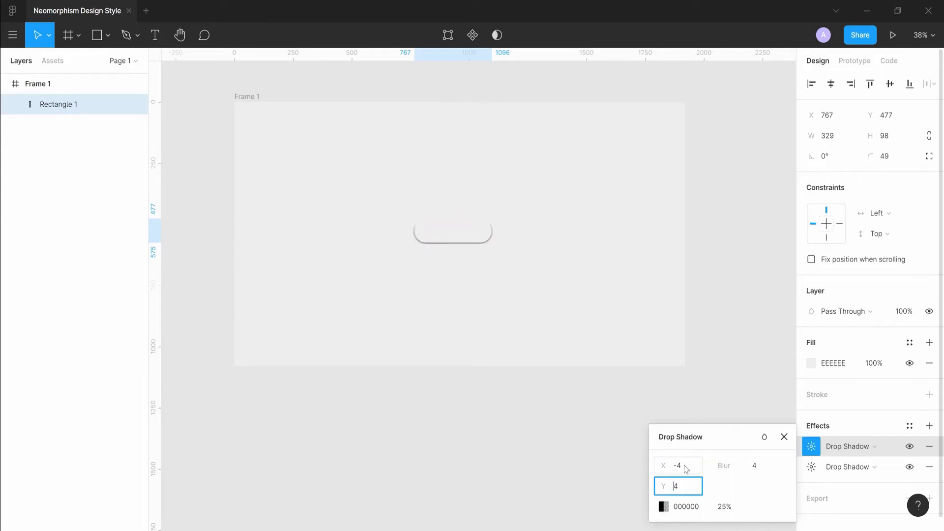
pyautogui.write('-4')
pyautogui.press('Return')
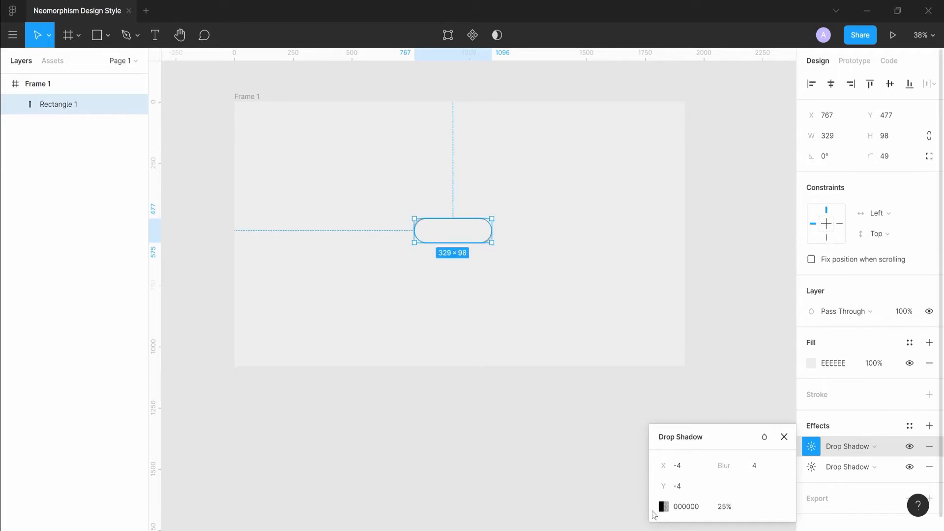
pyautogui.click(664, 507)
pyautogui.moveTo(556, 320); pyautogui.dragTo(480, 194)
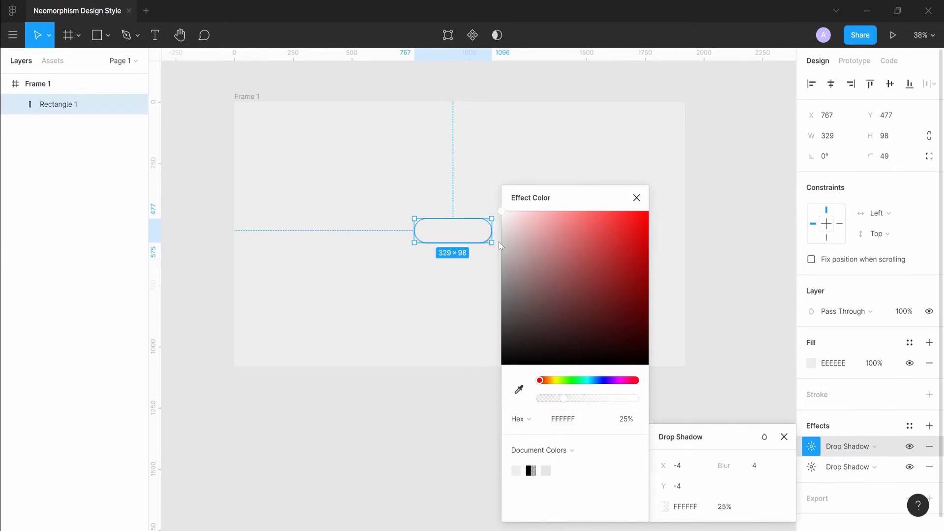
# Set the white drop shadow's opacity to 50%.
pyautogui.scroll(2, 436, 203)
pyautogui.click(406, 297)
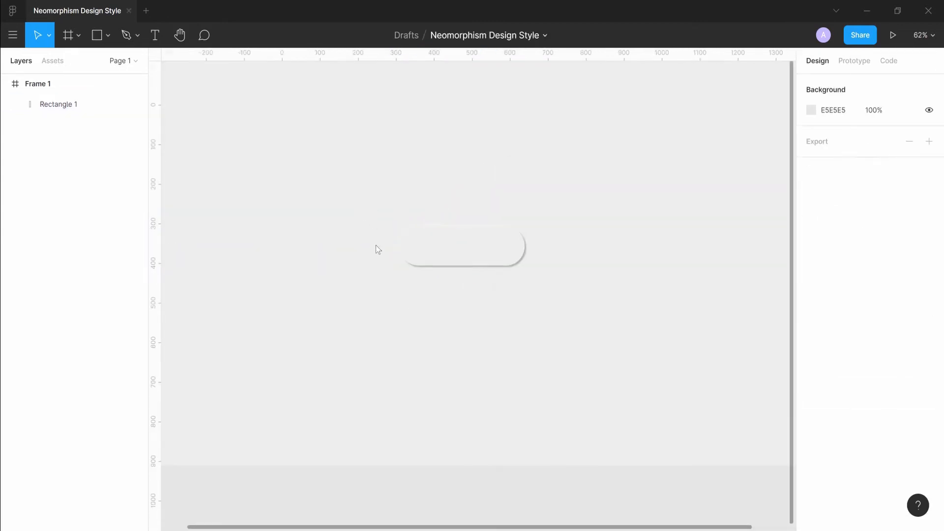
pyautogui.click(433, 246)
pyautogui.click(812, 446)
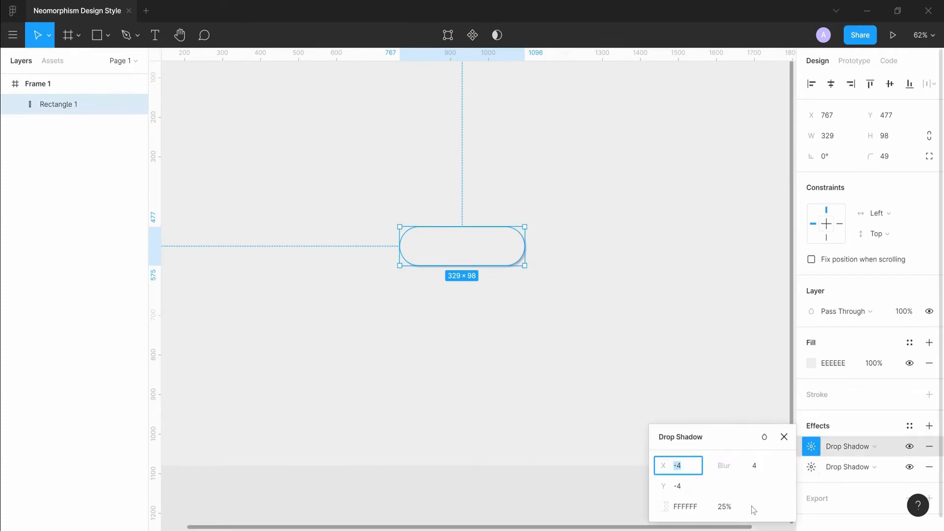
pyautogui.click(725, 510)
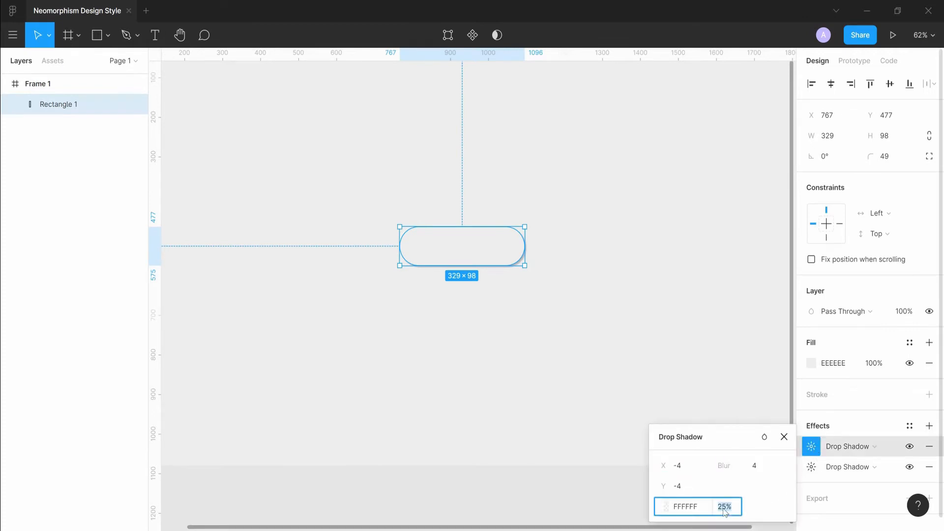
pyautogui.write('50')
pyautogui.press('Return')
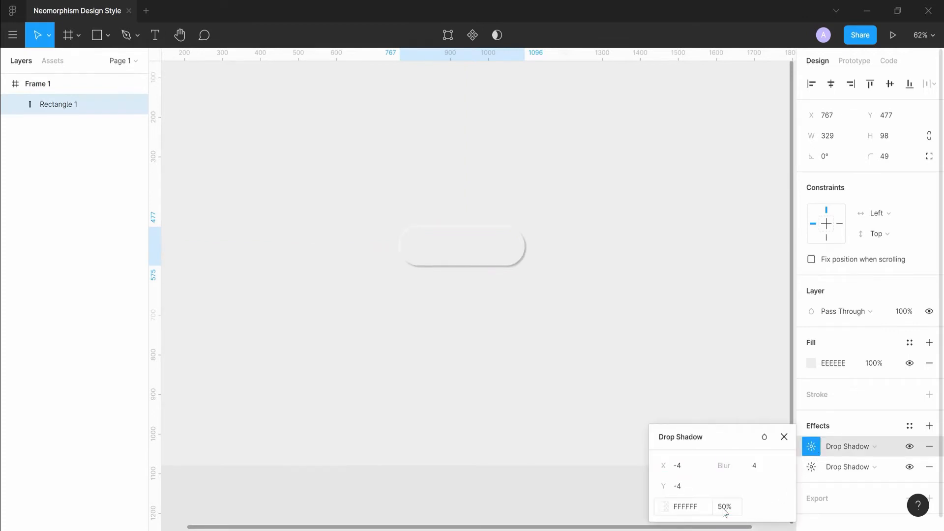
# Set the white drop shadow's blur to 6 and its X and Y offsets to -6.
pyautogui.click(767, 468)
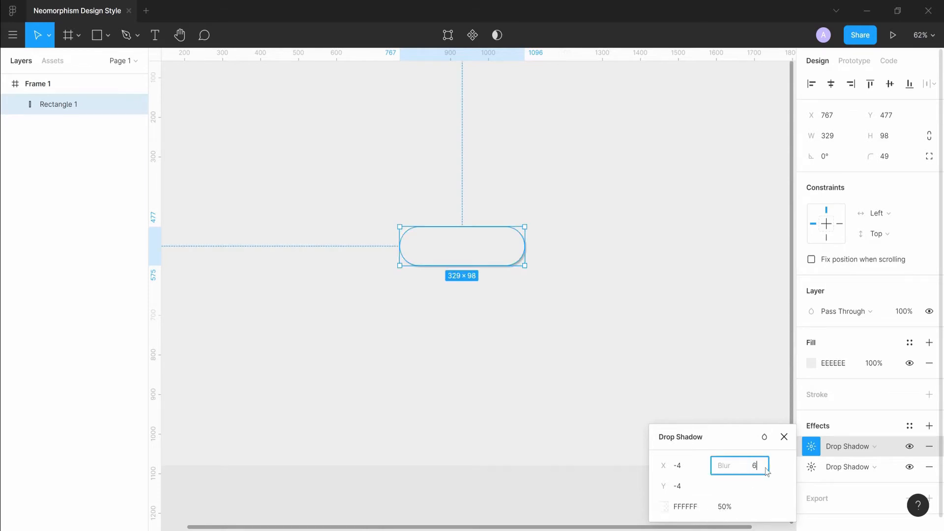
pyautogui.write('6')
pyautogui.press('Return')
pyautogui.click(699, 467)
pyautogui.click(699, 467)
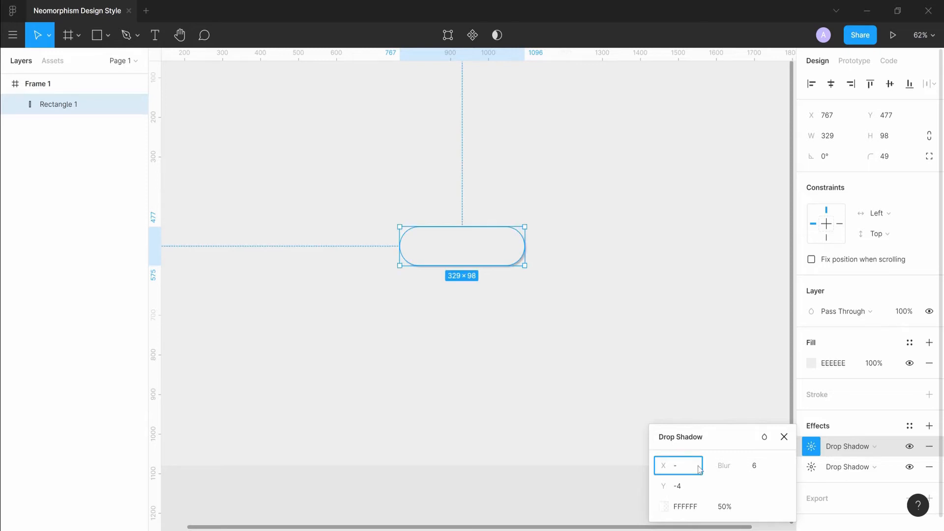
pyautogui.press('Tab')
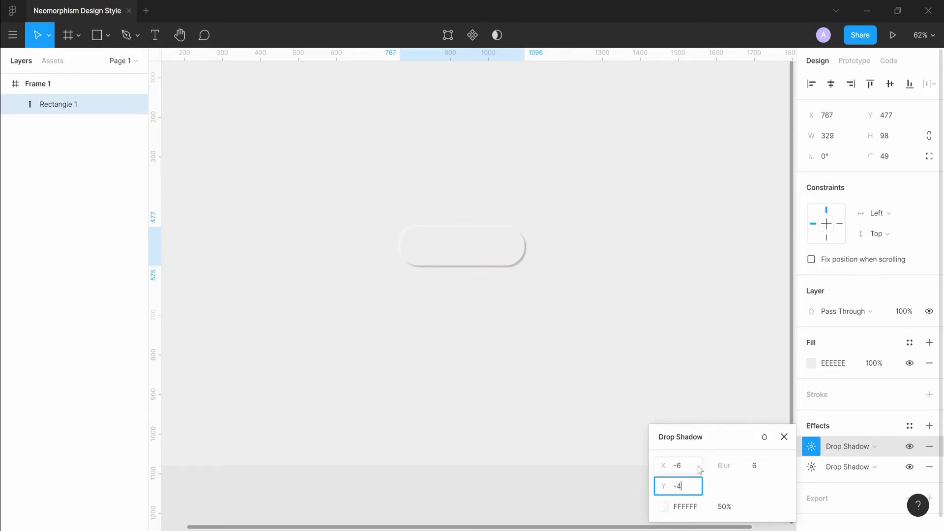
pyautogui.write('-6')
pyautogui.press('Return')
pyautogui.click(642, 296)
# Set the dark drop shadow's opacity to 16%.
pyautogui.scroll(-5, 636, 301)
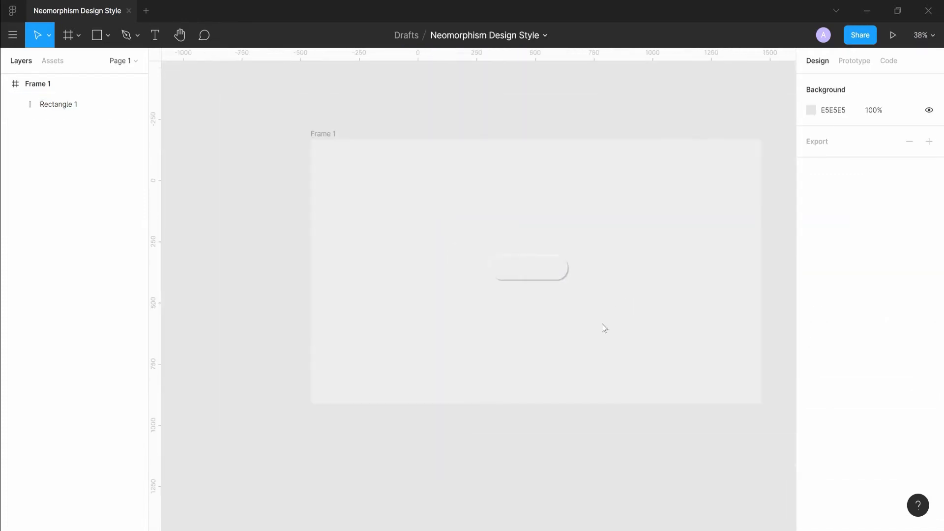
pyautogui.scroll(2, 600, 329)
pyautogui.click(537, 257)
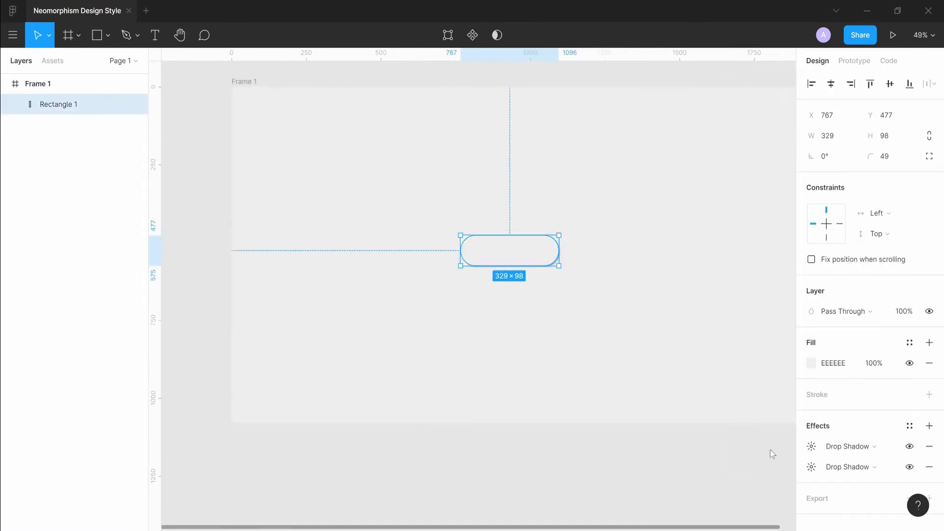
pyautogui.click(812, 467)
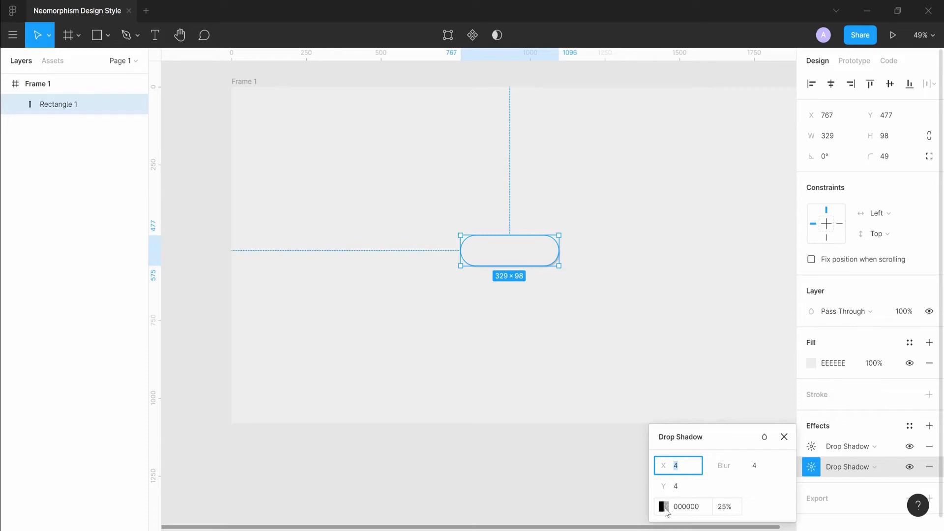
pyautogui.click(719, 506)
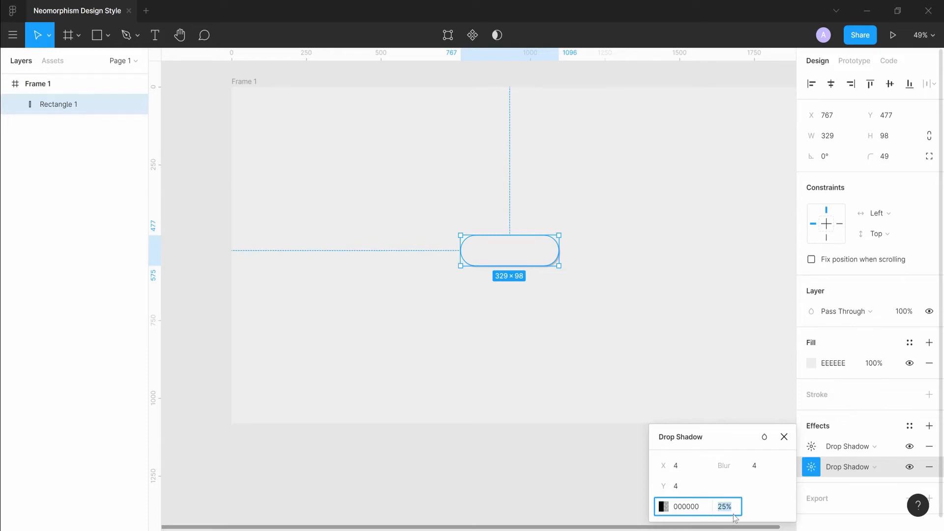
pyautogui.write('20')
pyautogui.press('Return')
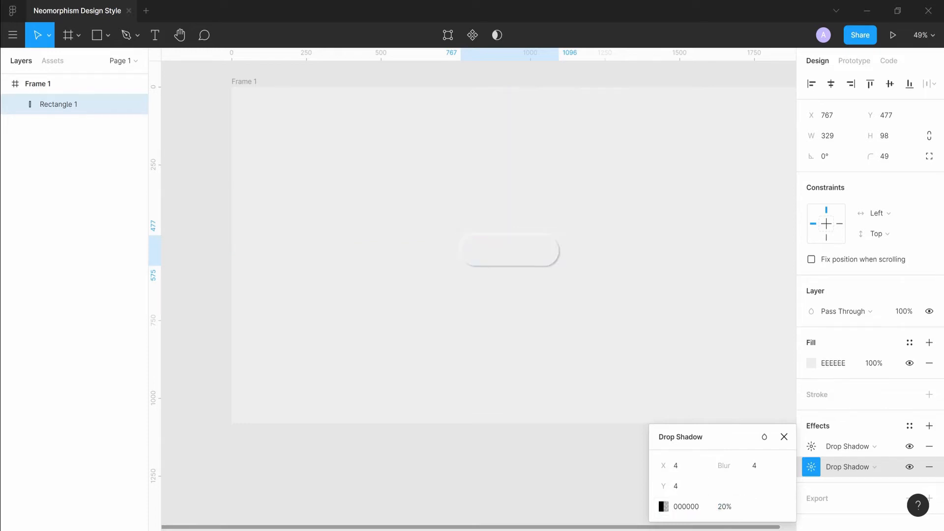
pyautogui.click(726, 511)
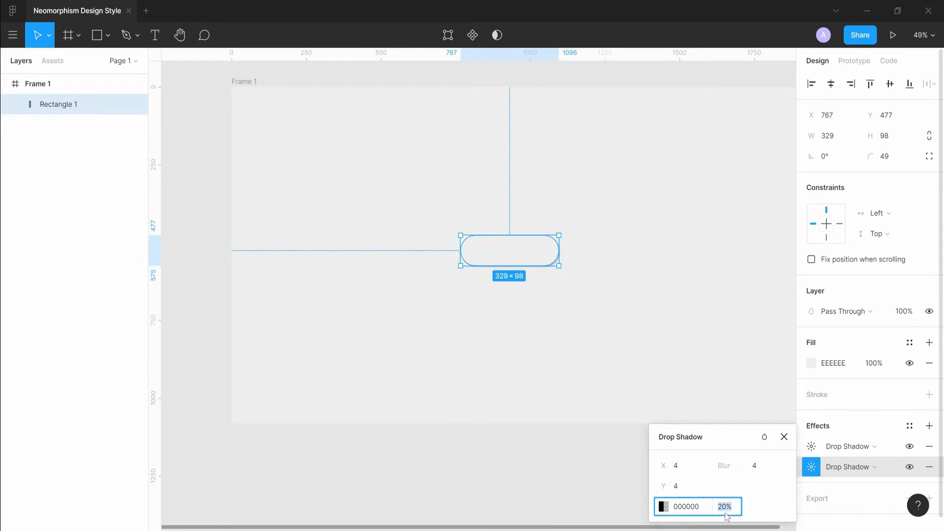
pyautogui.write('15')
pyautogui.press('Return')
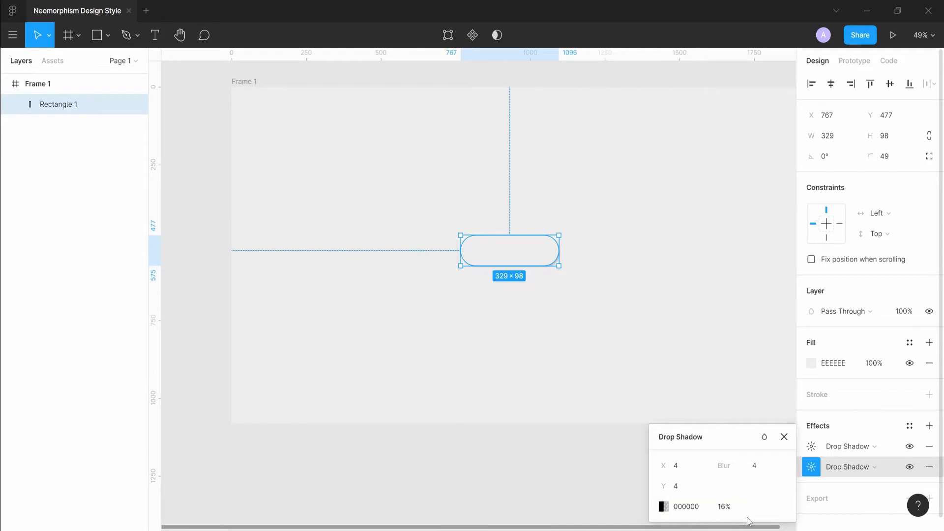
# Centre the rectangle horizontally and vertically within the frame.
pyautogui.click(693, 294)
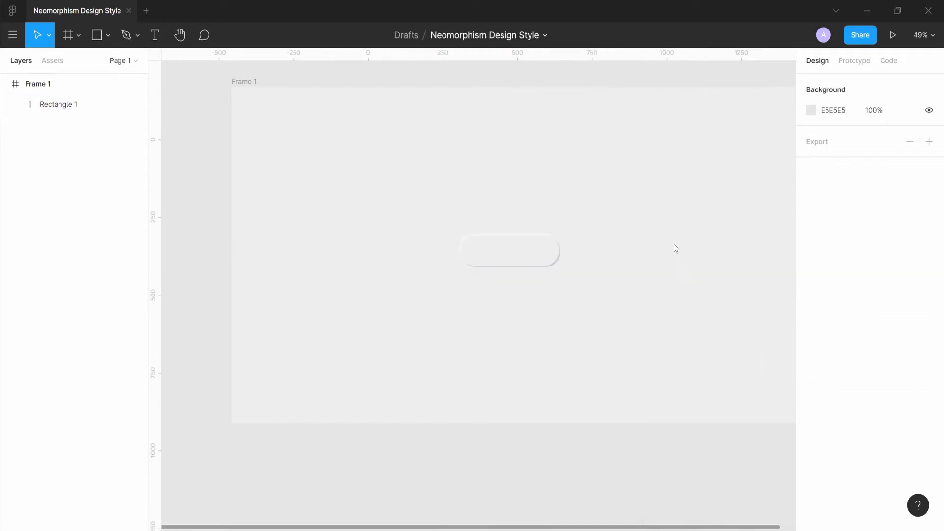
pyautogui.scroll(3, 673, 244)
pyautogui.click(455, 257)
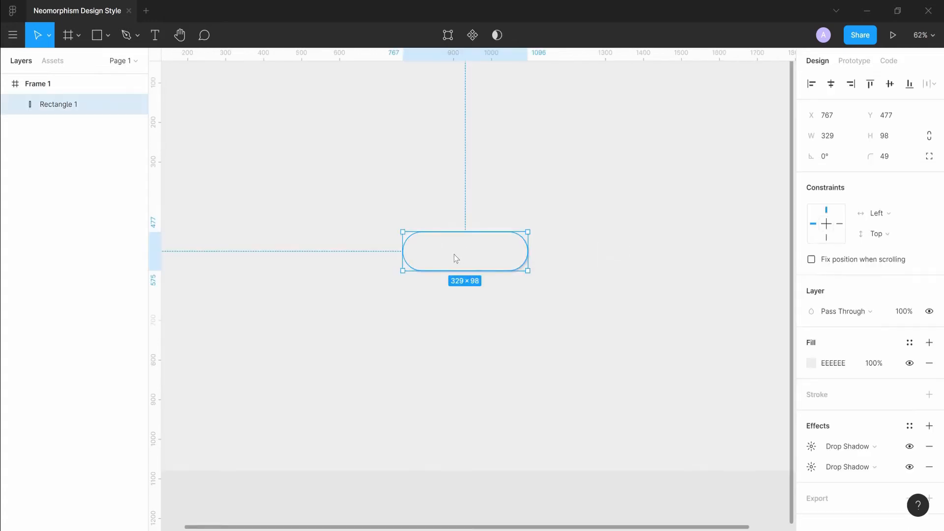
pyautogui.moveTo(455, 257)
pyautogui.mouseDown()
pyautogui.moveTo(451, 234)
pyautogui.moveTo(461, 242)
pyautogui.mouseUp()
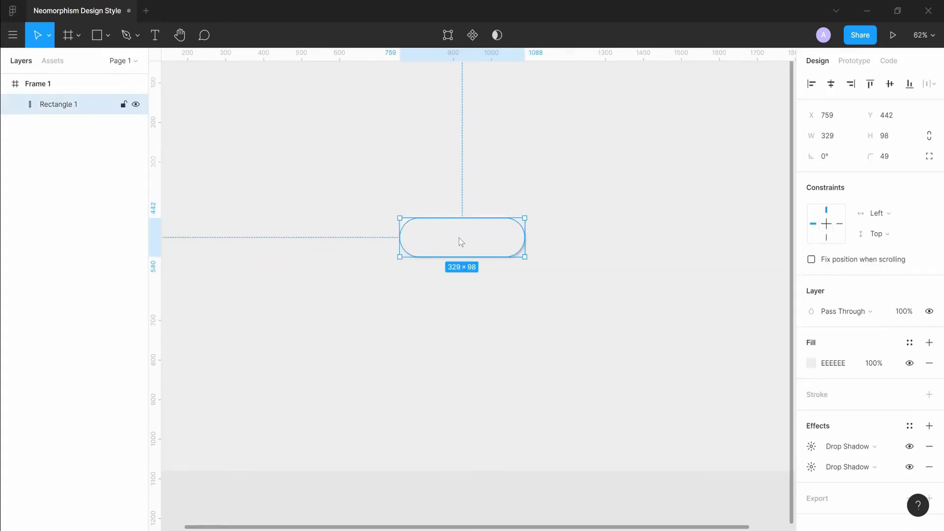
pyautogui.click(831, 84)
pyautogui.click(891, 85)
pyautogui.click(488, 154)
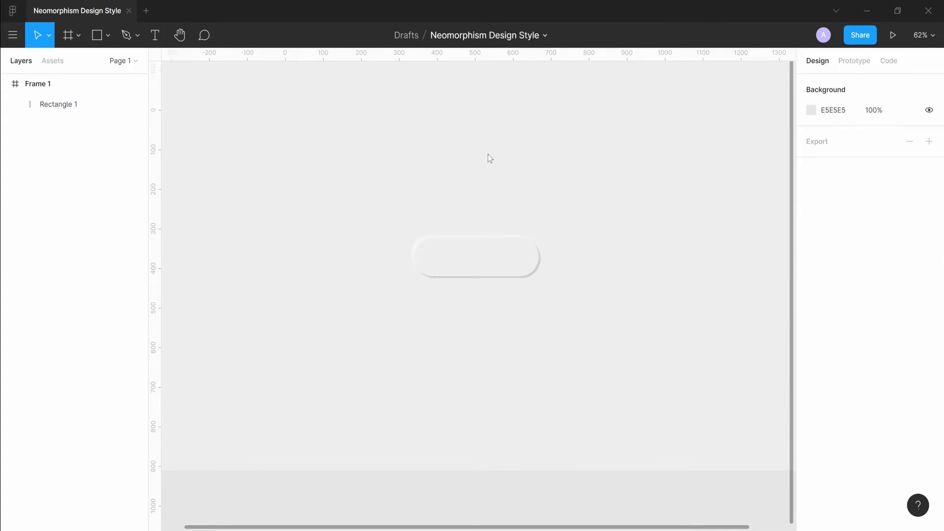
pyautogui.scroll(-3, 491, 175)
pyautogui.scroll(2, 499, 178)
pyautogui.click(493, 222)
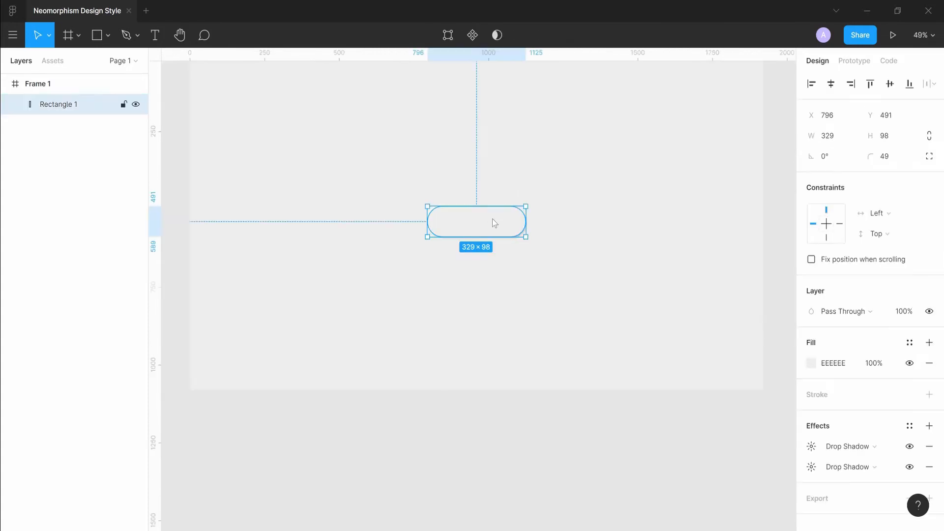
# Duplicate the pill, move the copy below it, and set the copy's width to 98 to make a circle.
pyautogui.hotkey('ctrl', 'd')
pyautogui.moveTo(492, 220); pyautogui.dragTo(495, 272)
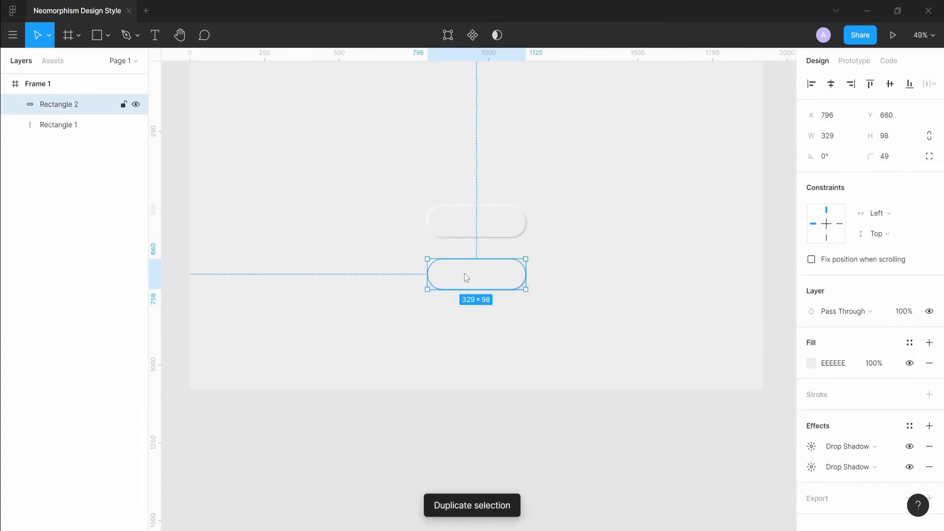
pyautogui.click(838, 142)
pyautogui.write('98')
pyautogui.press('Return')
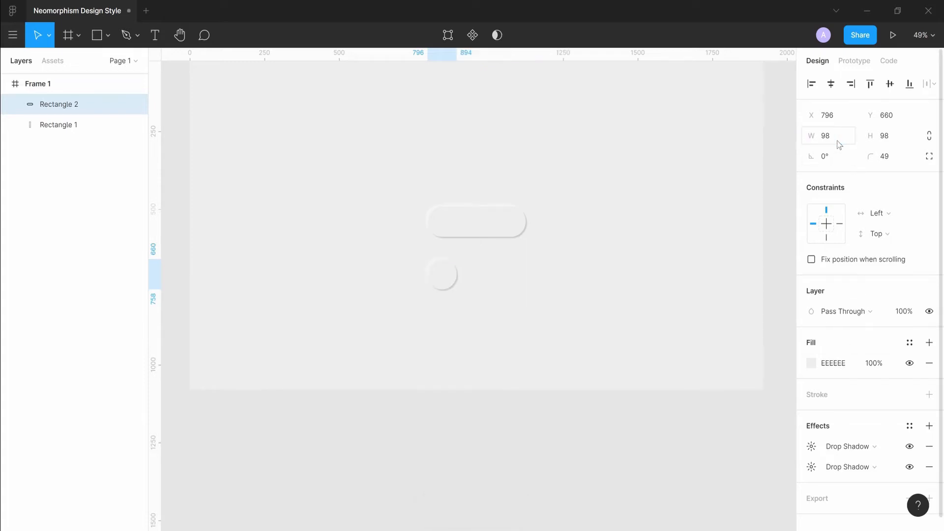
# Shrink the circle to about 63 × 63 and place it inside the left end of the pill.
pyautogui.scroll(4, 417, 278)
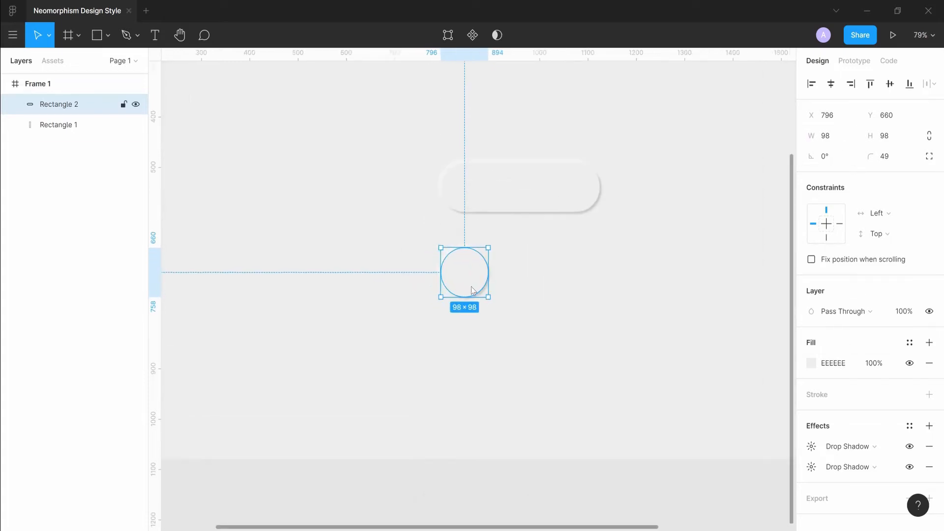
pyautogui.moveTo(488, 297); pyautogui.dragTo(468, 187)
pyautogui.click(467, 248)
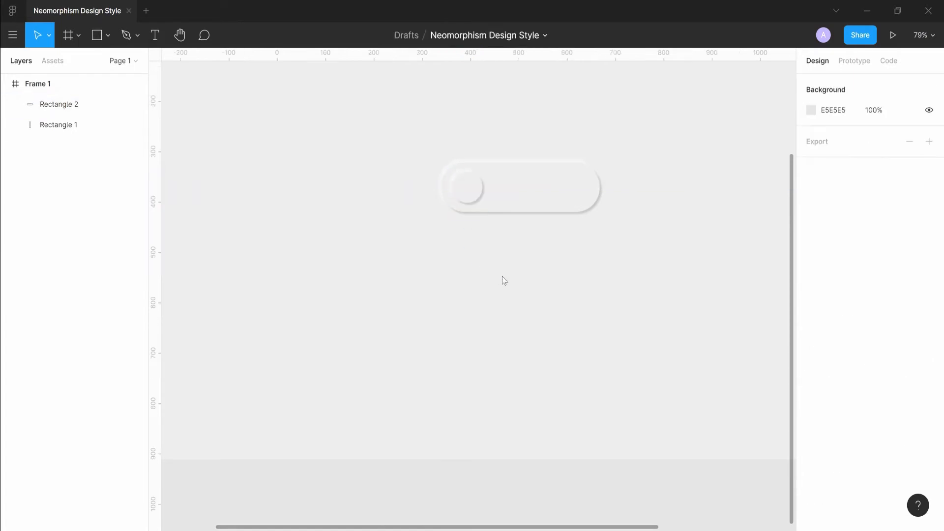
# Narrow the pill from its right edge to about 269 px wide.
pyautogui.click(568, 186)
pyautogui.moveTo(590, 184); pyautogui.dragTo(563, 180)
pyautogui.click(528, 266)
# Fill the circle knob with colour 2B2B2B.
pyautogui.click(466, 187)
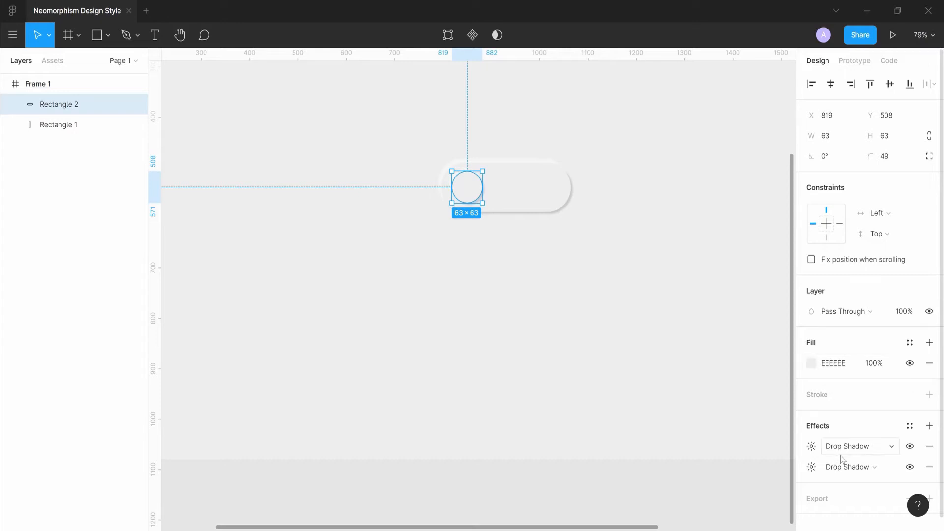
pyautogui.click(812, 363)
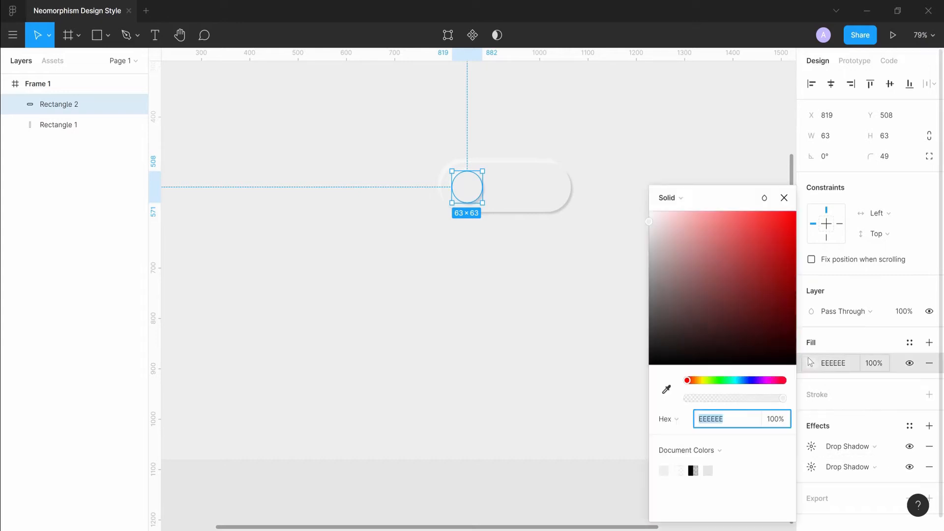
pyautogui.write('2')
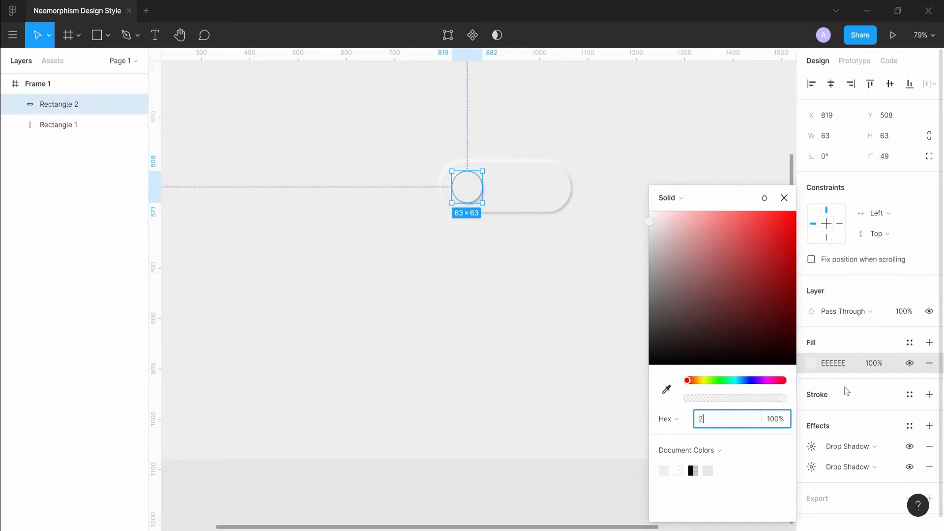
pyautogui.write('b2b2b')
pyautogui.press('Return')
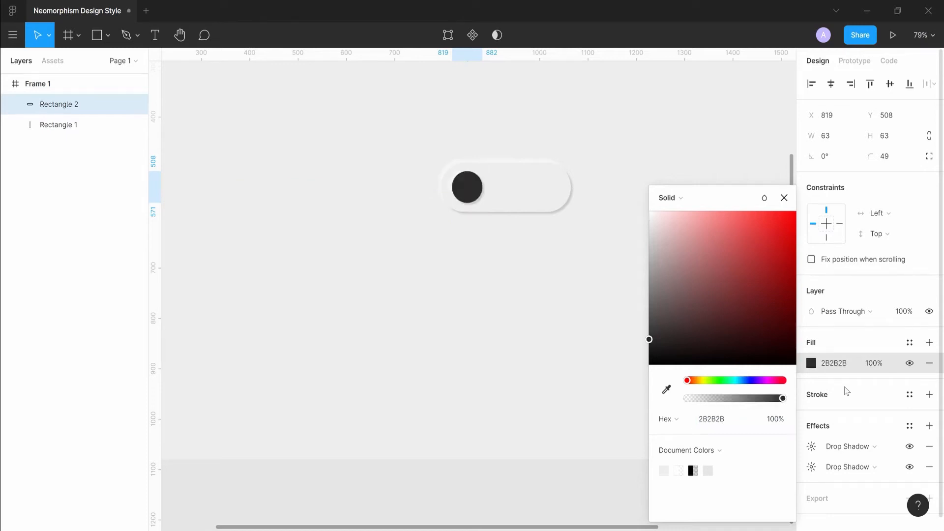
pyautogui.click(526, 288)
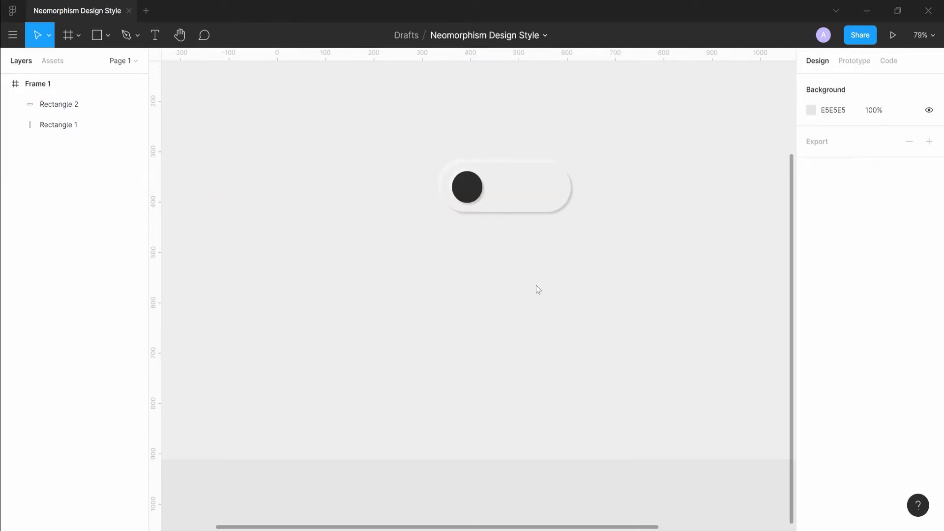
# Change both of the pill's drop shadows to inner shadows.
pyautogui.scroll(-3, 634, 210)
pyautogui.scroll(-2, 642, 154)
pyautogui.moveTo(637, 159); pyautogui.dragTo(602, 293)
pyautogui.scroll(3, 558, 279)
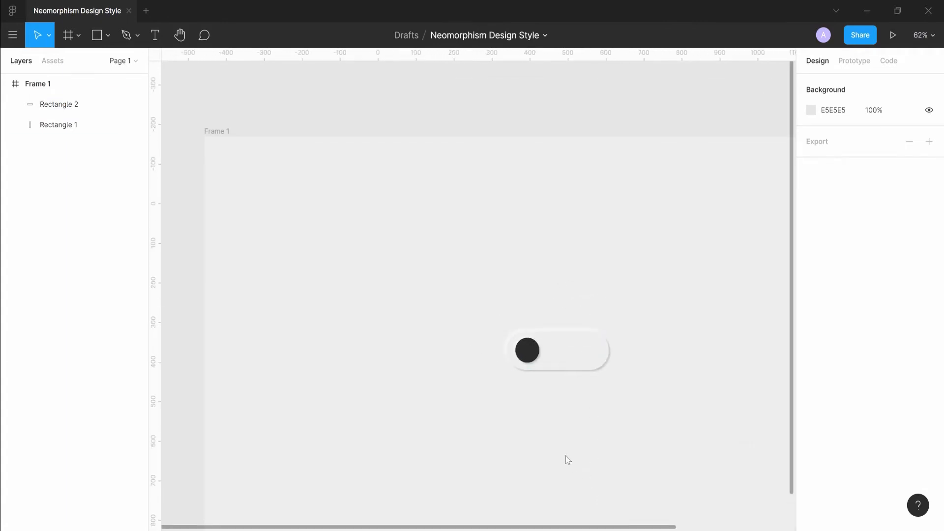
pyautogui.click(567, 358)
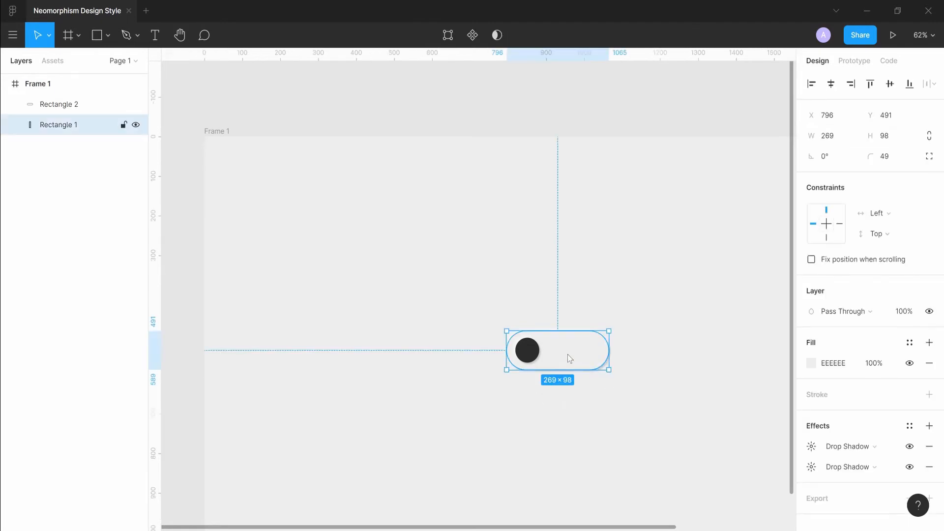
pyautogui.click(870, 448)
pyautogui.click(864, 431)
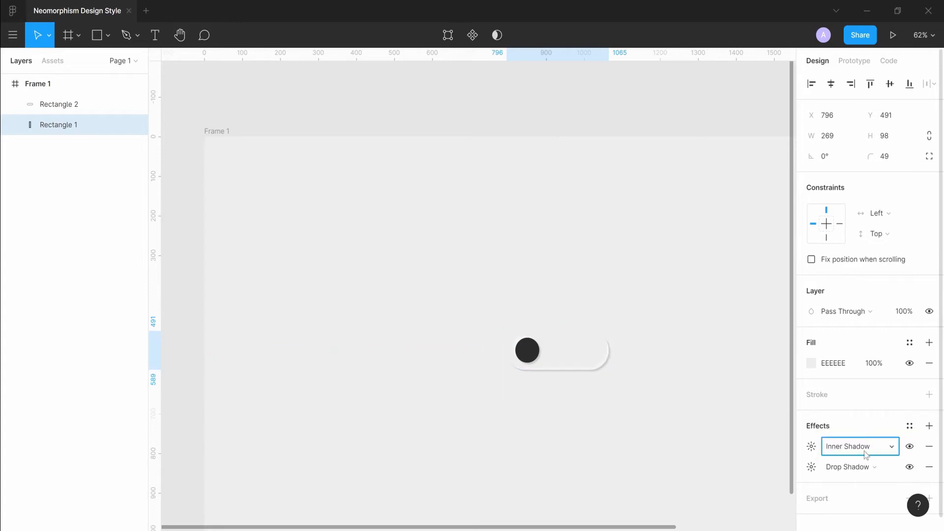
pyautogui.click(869, 471)
pyautogui.click(864, 451)
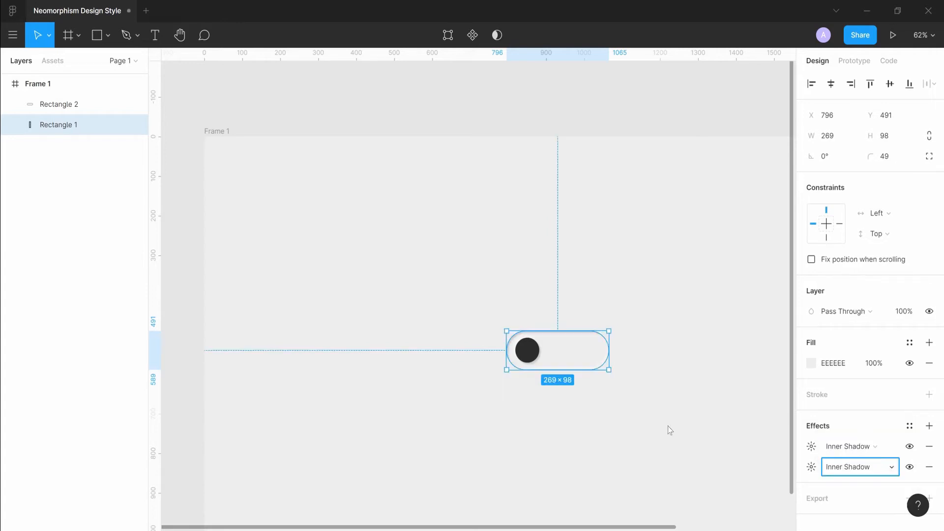
pyautogui.click(670, 276)
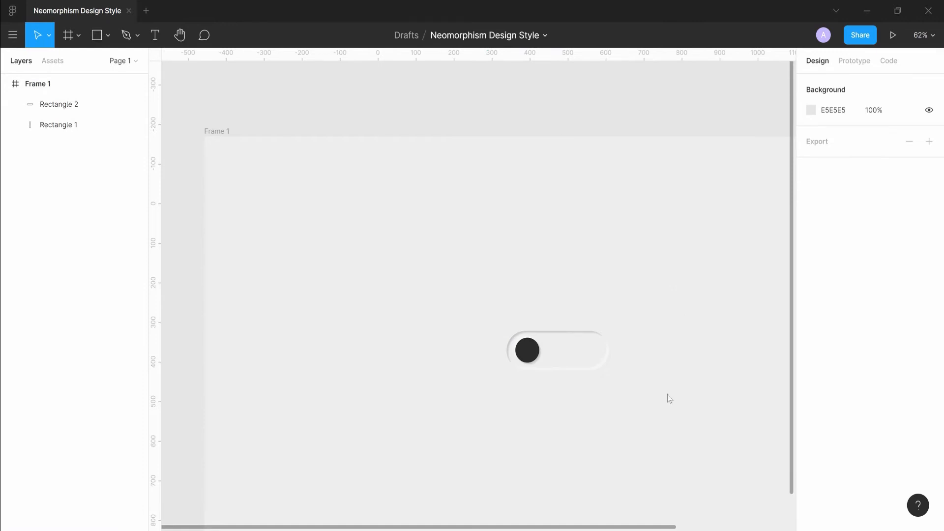
# Set the pill's white inner shadow opacity to 80%.
pyautogui.scroll(-3, 649, 411)
pyautogui.scroll(5, 527, 385)
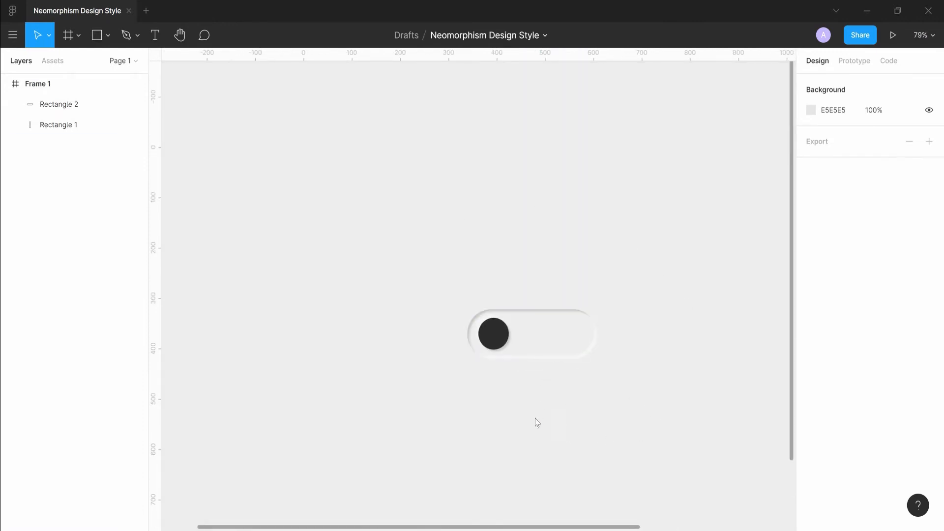
pyautogui.click(564, 339)
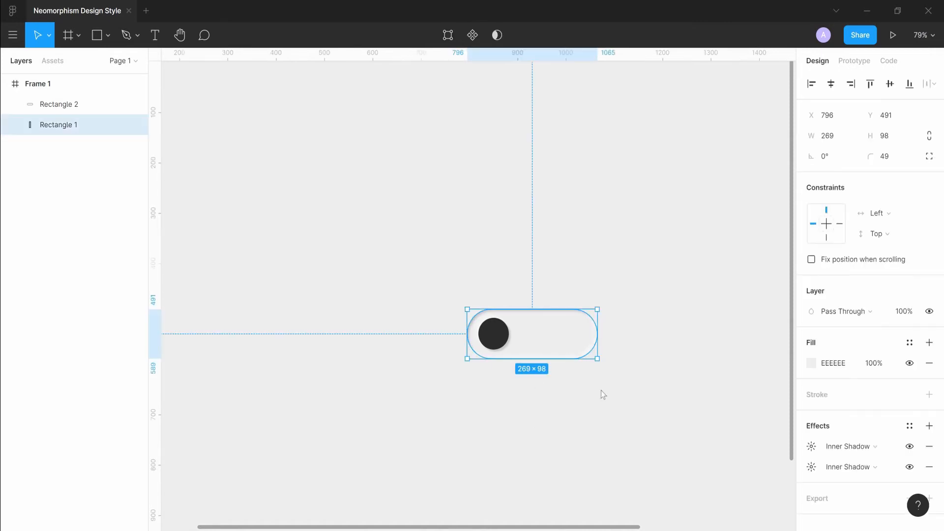
pyautogui.click(812, 467)
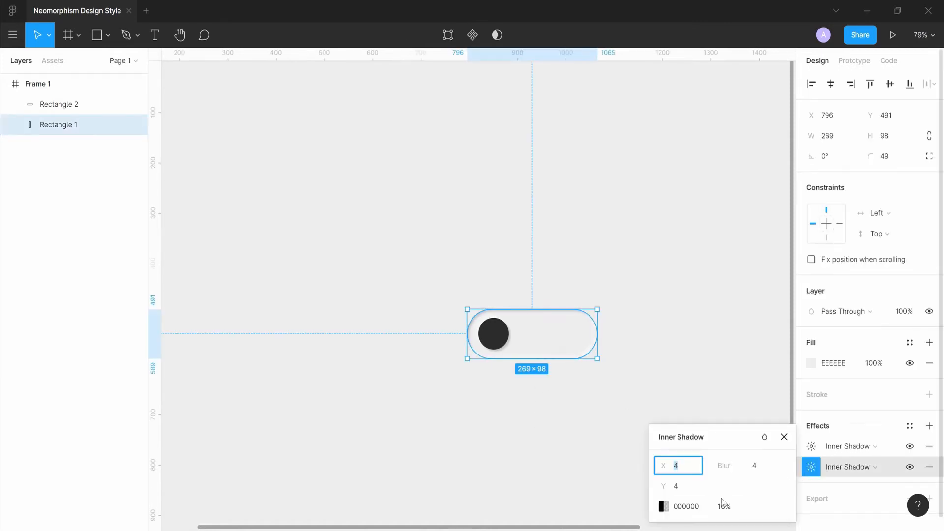
pyautogui.click(812, 446)
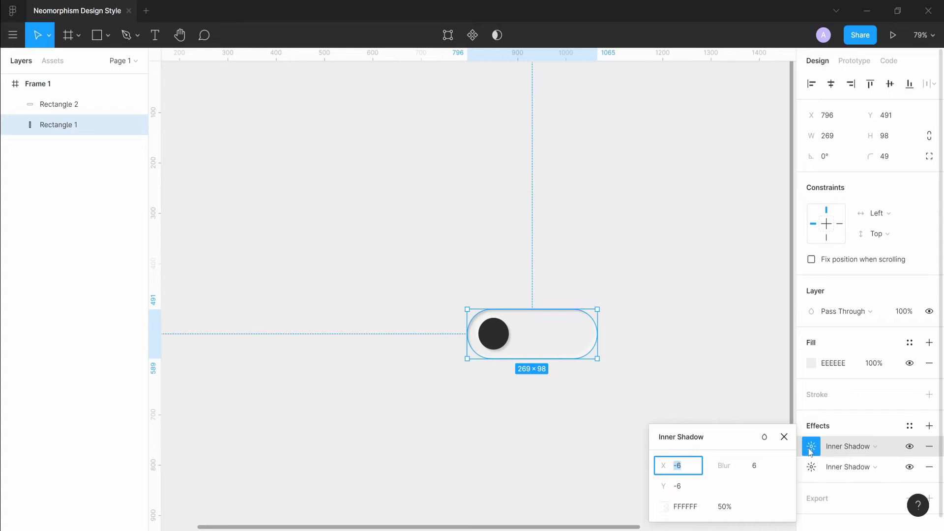
pyautogui.click(727, 509)
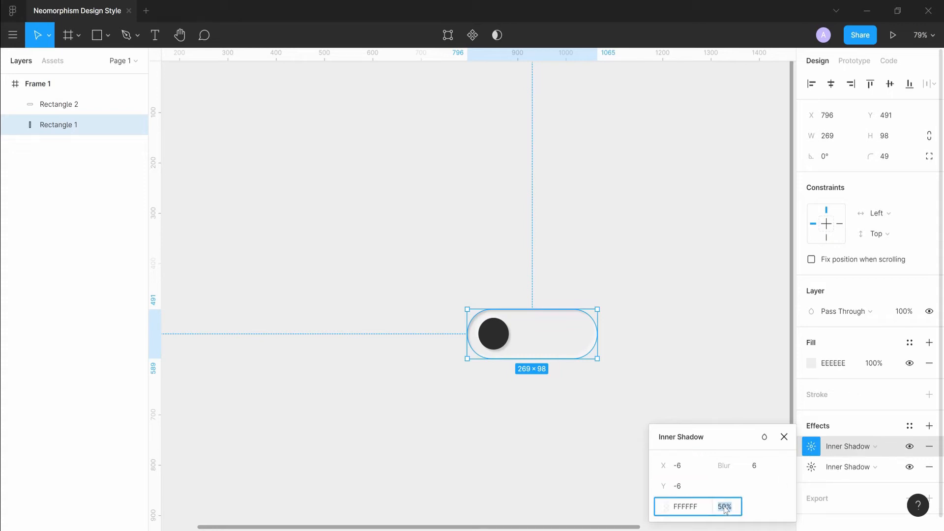
pyautogui.write('80')
pyautogui.press('Return')
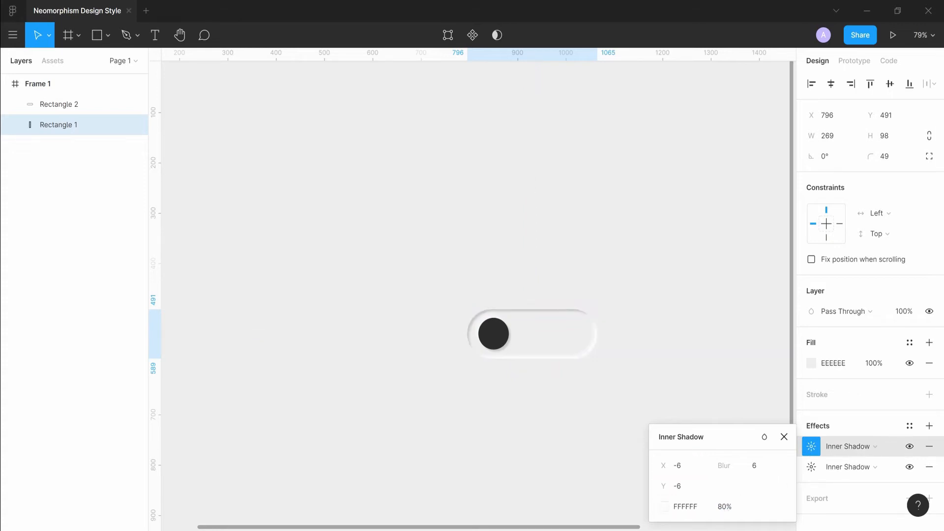
pyautogui.click(644, 293)
# Select the knob together with the pill and group them.
pyautogui.scroll(-2, 654, 299)
pyautogui.scroll(-1, 651, 295)
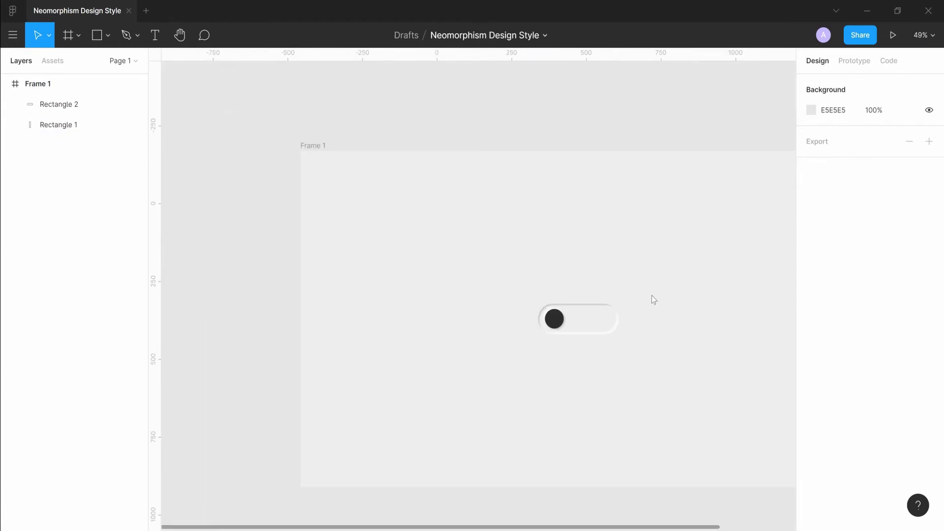
pyautogui.scroll(3, 639, 339)
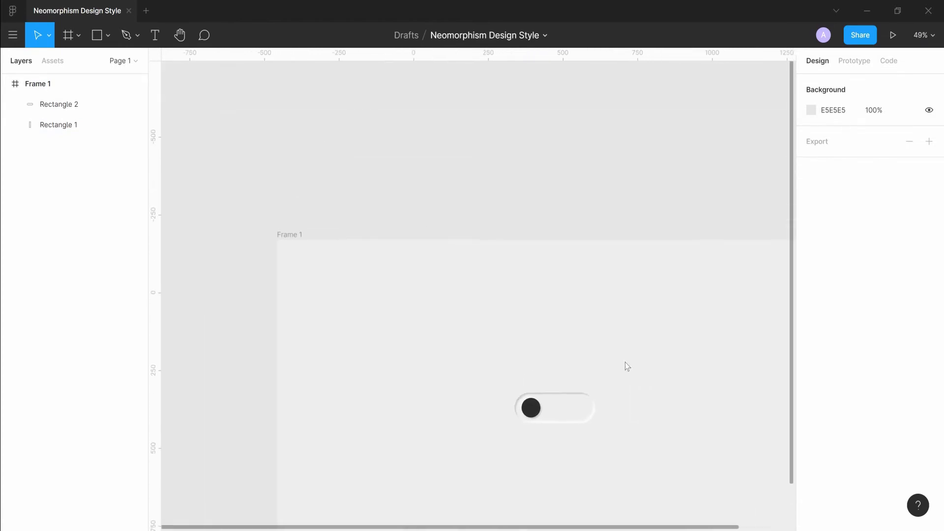
pyautogui.scroll(3, 627, 367)
pyautogui.scroll(-2, 566, 428)
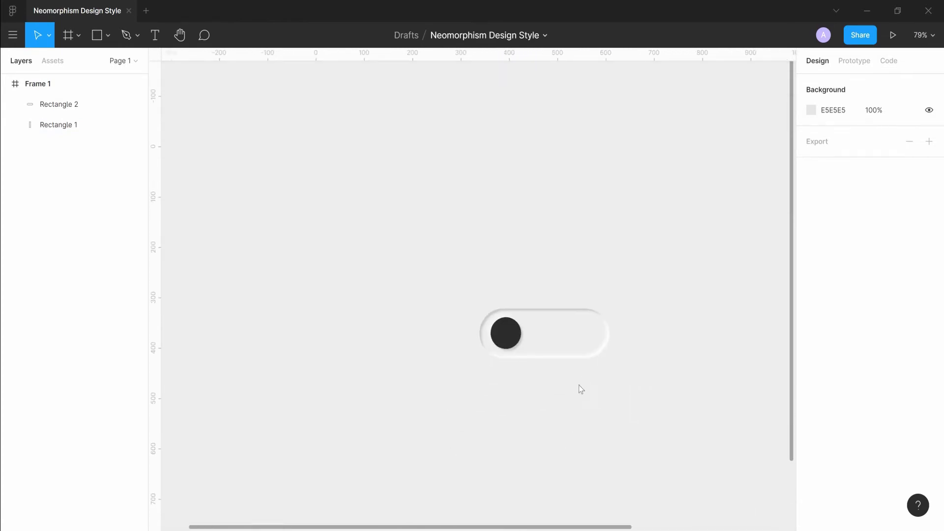
pyautogui.click(565, 340)
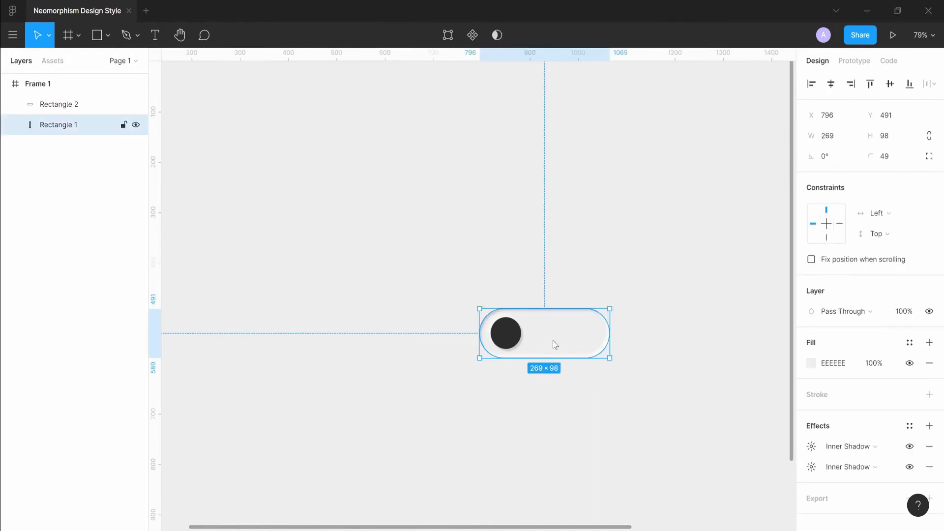
pyautogui.keyDown('shift'); pyautogui.click(503, 331); pyautogui.keyUp('shift')
pyautogui.click(553, 284)
pyautogui.click(506, 333)
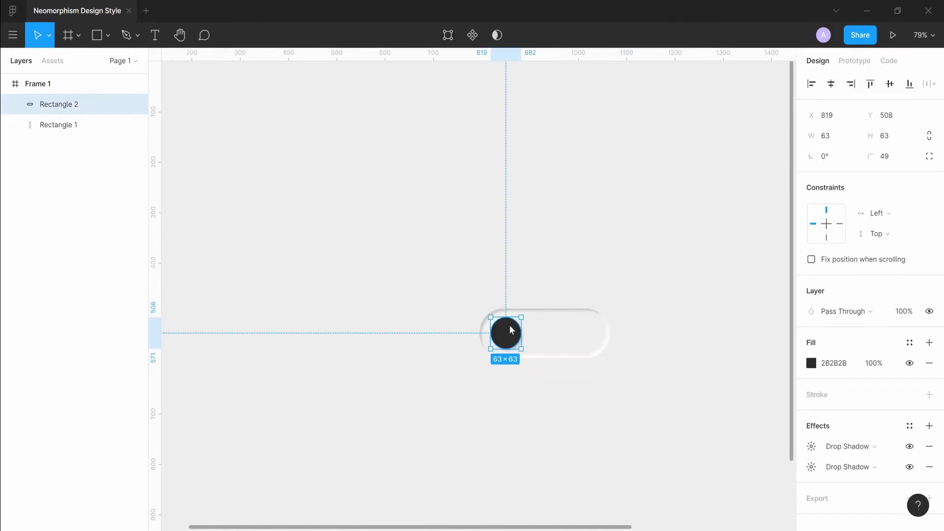
pyautogui.keyDown('shift'); pyautogui.click(544, 325); pyautogui.keyUp('shift')
pyautogui.hotkey('ctrl', 'g')
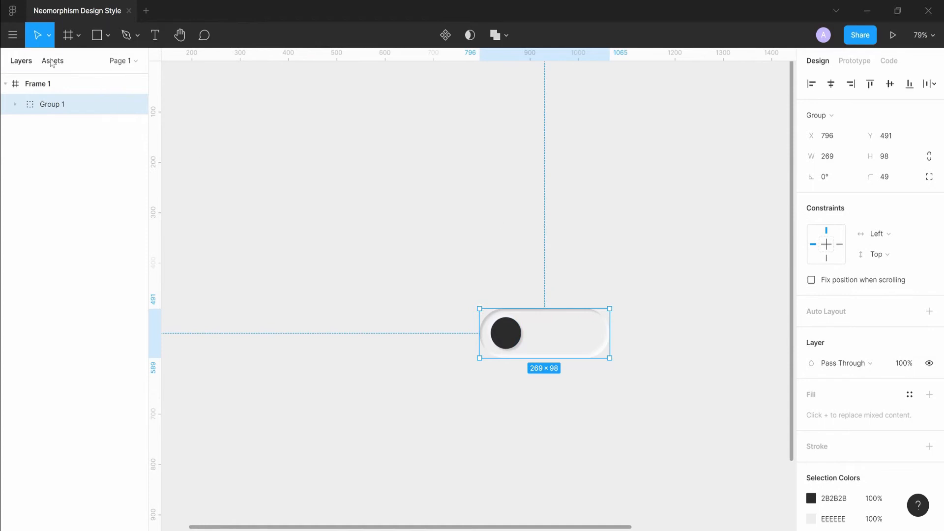
# Rename the group to toggle Button.
pyautogui.doubleClick(47, 105)
pyautogui.press('BackSpace')
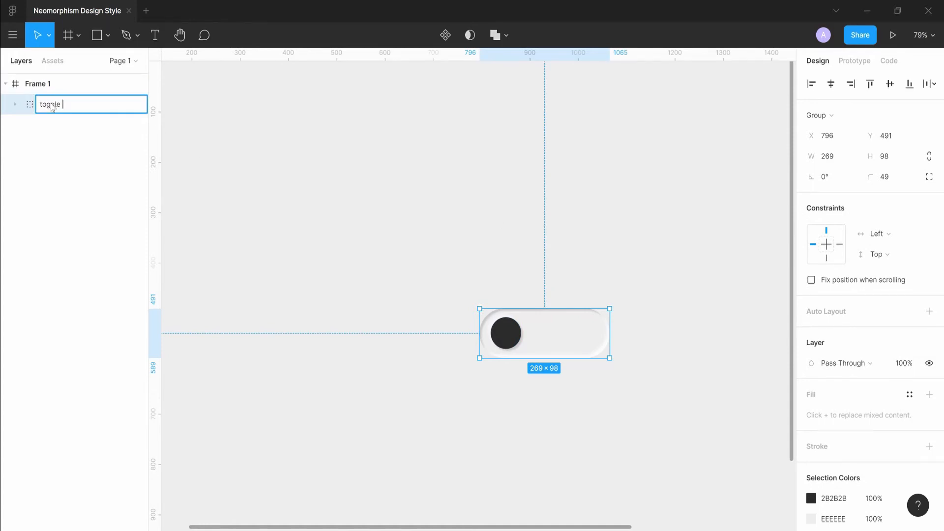
pyautogui.write('toggle Button')
pyautogui.press('Return')
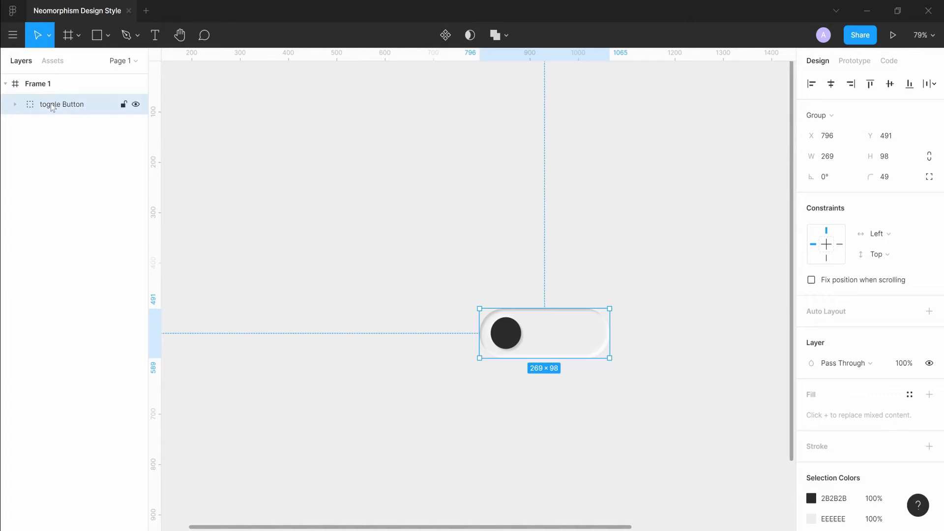
# Centre the toggle button group horizontally within the frame.
pyautogui.click(586, 246)
pyautogui.scroll(-4, 586, 246)
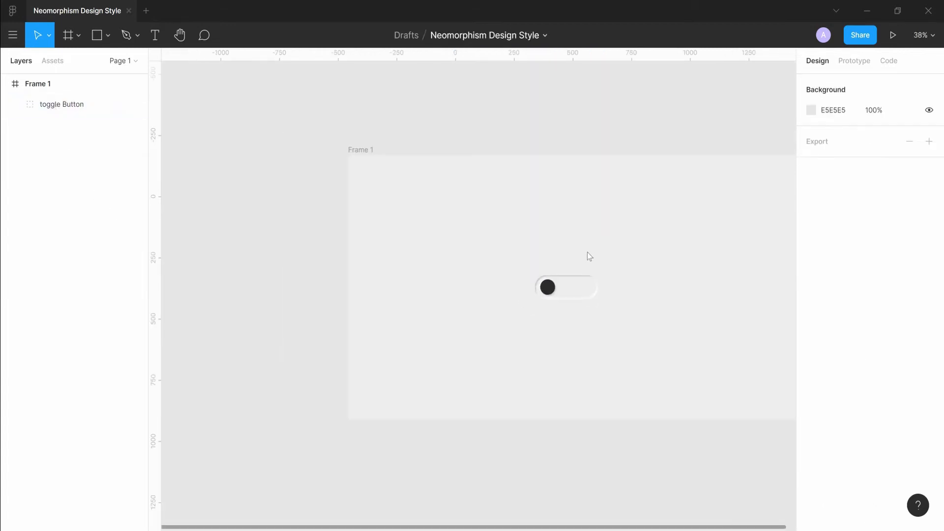
pyautogui.click(575, 291)
pyautogui.click(831, 84)
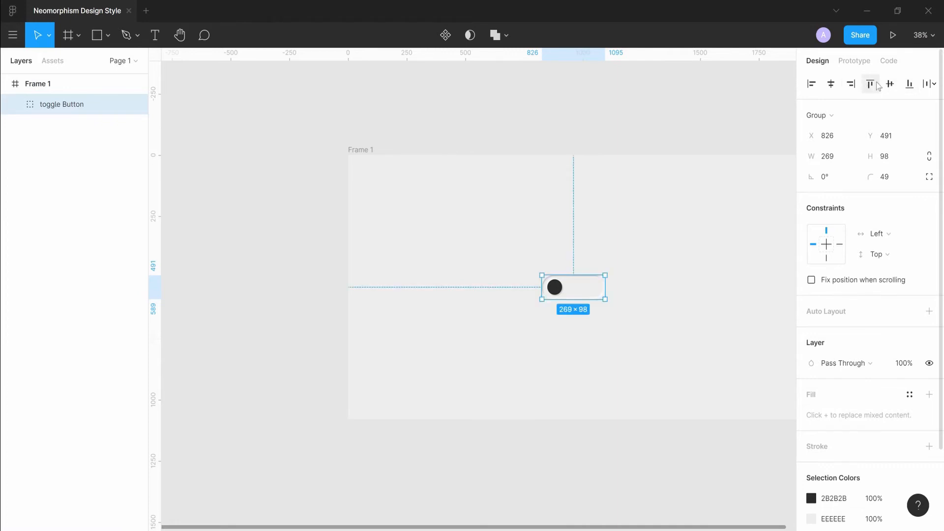
pyautogui.click(697, 121)
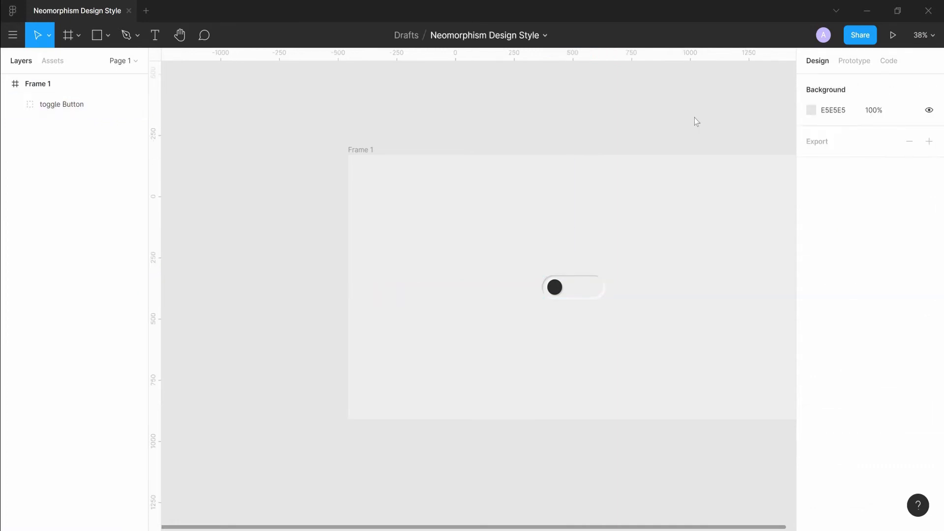
# Add a text layer reading NEOMORPHISM above the toggle button.
pyautogui.press('t')
pyautogui.click(551, 212)
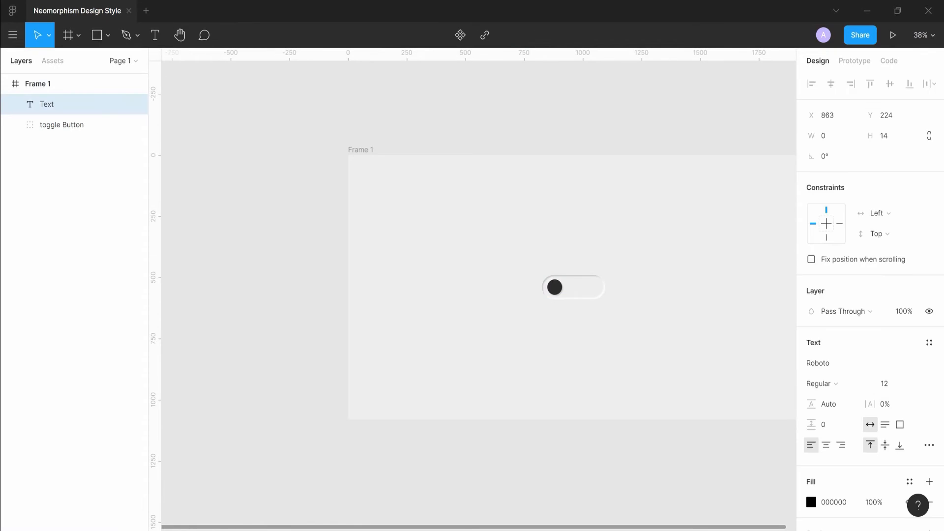
pyautogui.write('NEOMORPHISM')
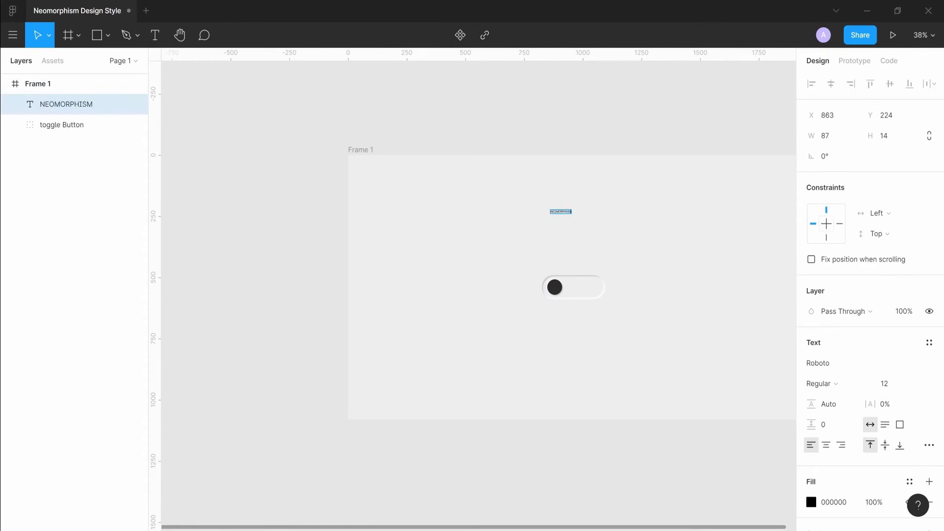
pyautogui.press('Escape')
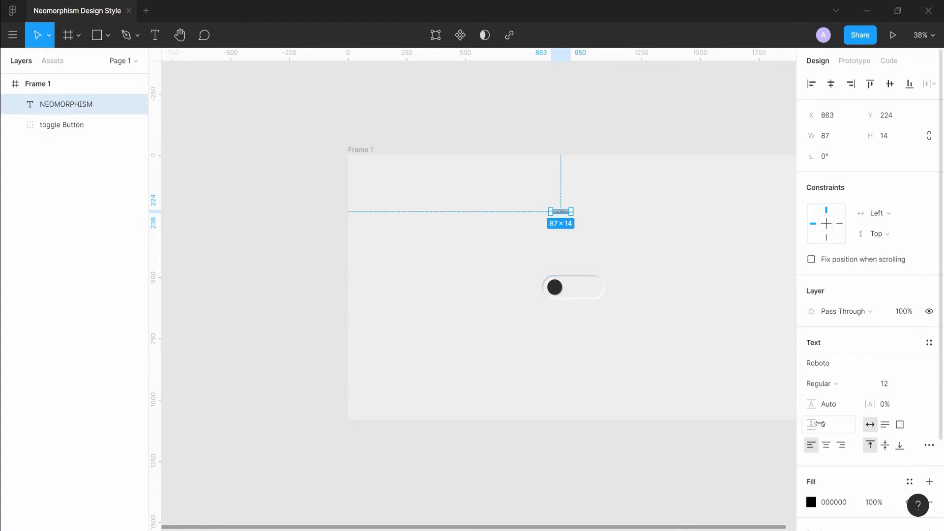
# Set the heading's font size to 64, place it above the toggle and centre it horizontally in the frame.
pyautogui.click(916, 384)
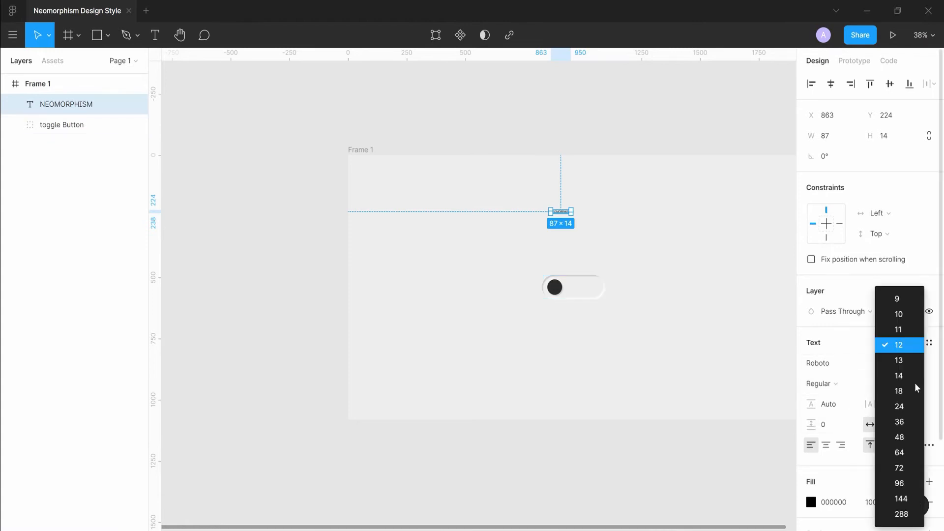
pyautogui.click(908, 452)
pyautogui.moveTo(586, 220); pyautogui.dragTo(548, 235)
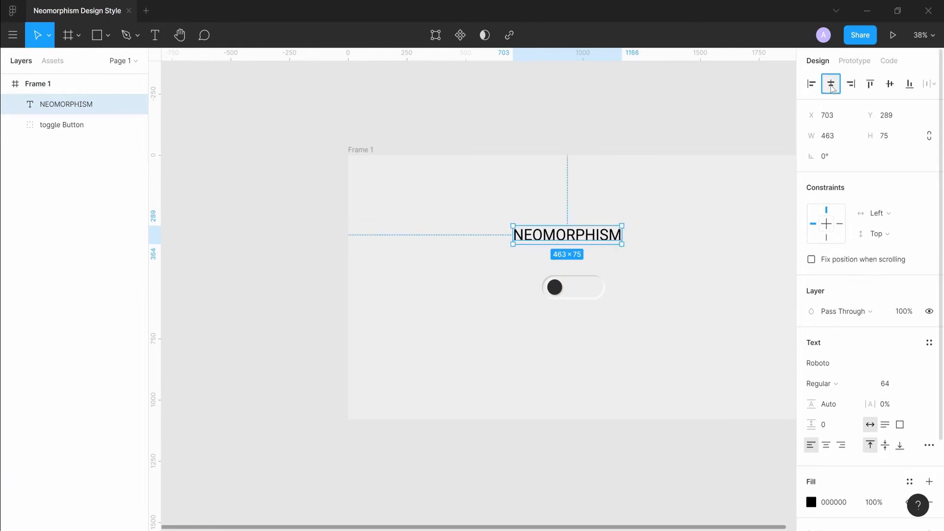
pyautogui.click(831, 83)
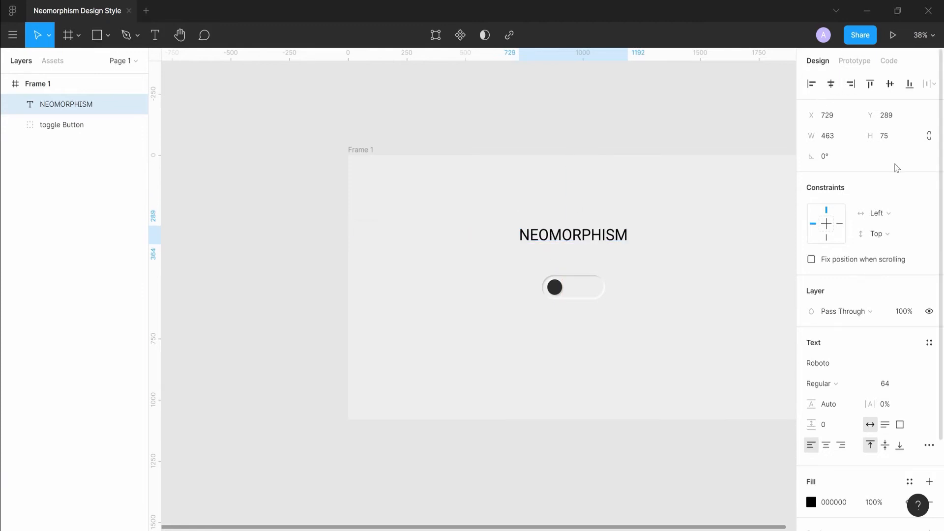
# Set the heading's font weight to Black and its letter spacing to 8%.
pyautogui.click(831, 382)
pyautogui.click(831, 411)
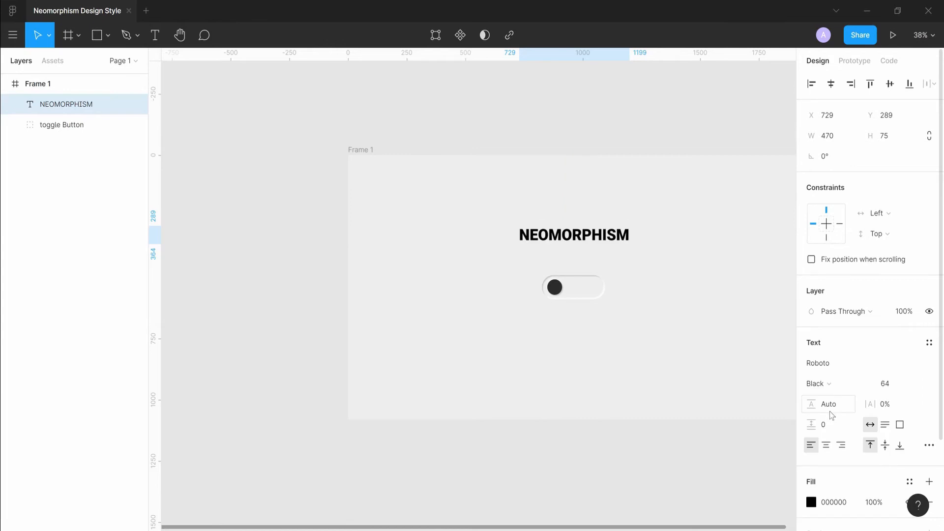
pyautogui.moveTo(878, 403); pyautogui.dragTo(887, 404)
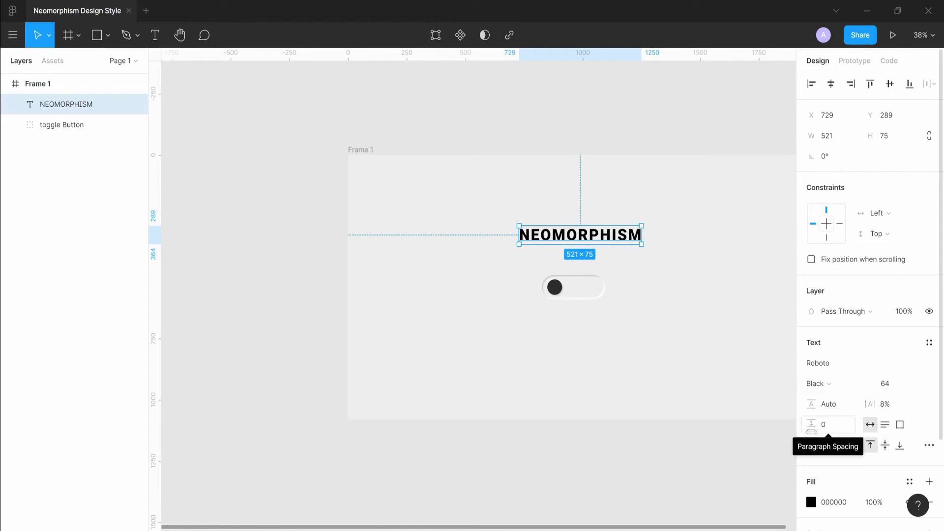
# Colour the heading 1DD3BD and nudge it slightly upward.
pyautogui.click(812, 502)
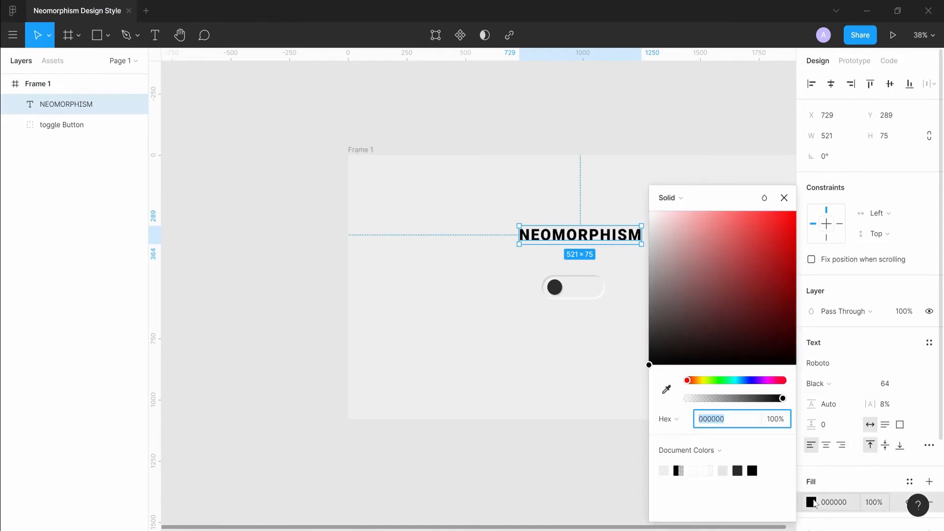
pyautogui.write('1dd3bd')
pyautogui.press('Return')
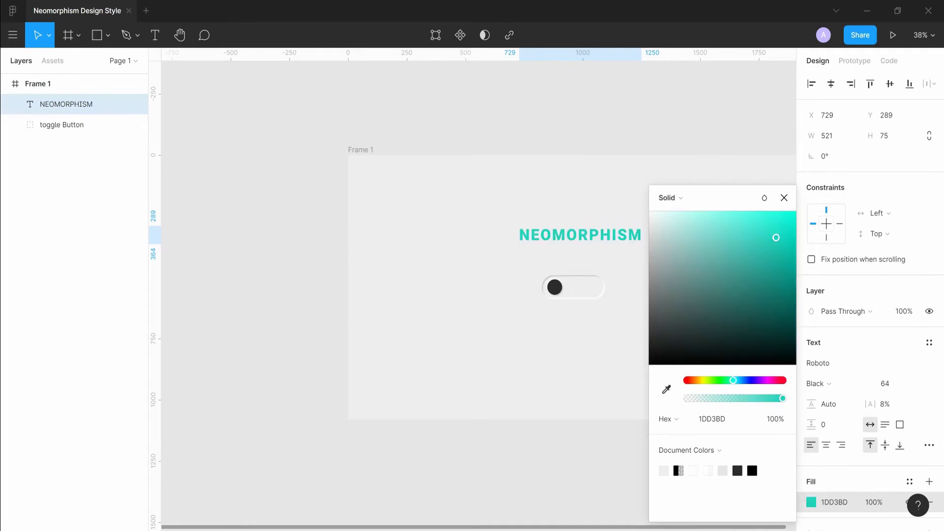
pyautogui.click(595, 457)
pyautogui.click(590, 227)
pyautogui.moveTo(591, 226); pyautogui.dragTo(582, 222)
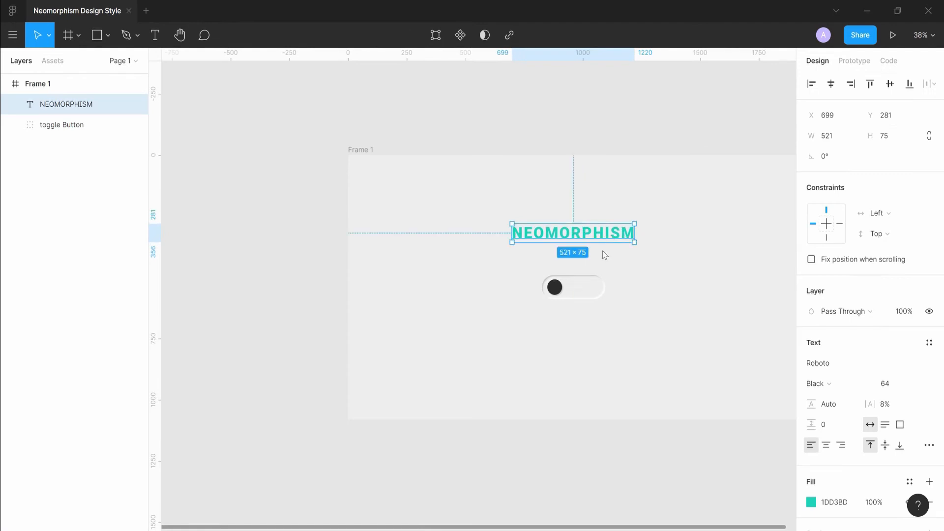
# Add a text layer reading UI Trend 2020 just below the heading.
pyautogui.press('t')
pyautogui.click(576, 252)
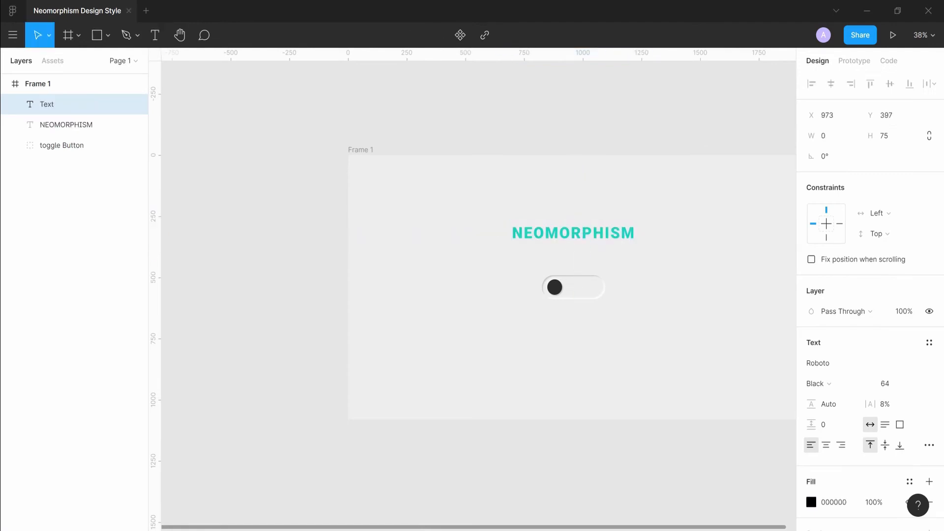
pyautogui.write('U')
pyautogui.write('I')
pyautogui.write(' Tre')
pyautogui.press('BackSpace')
pyautogui.write('re')
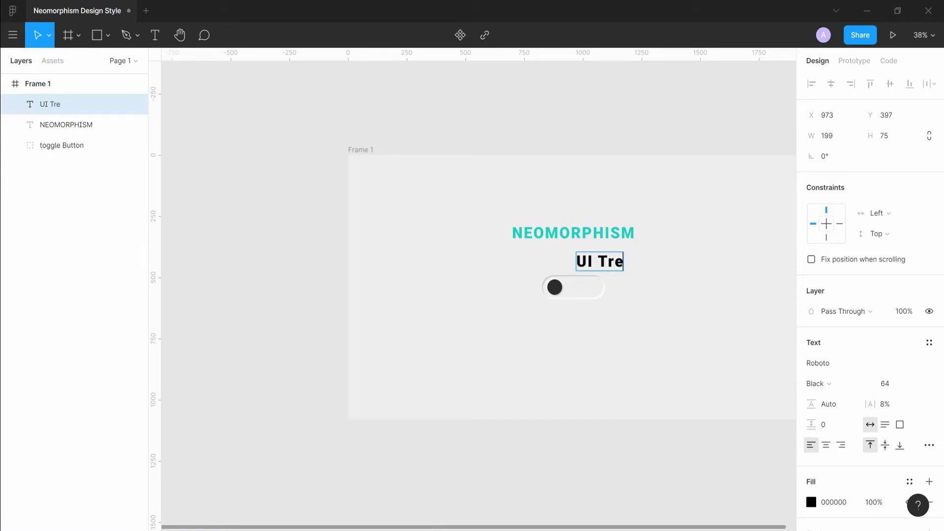
pyautogui.write('nd 220')
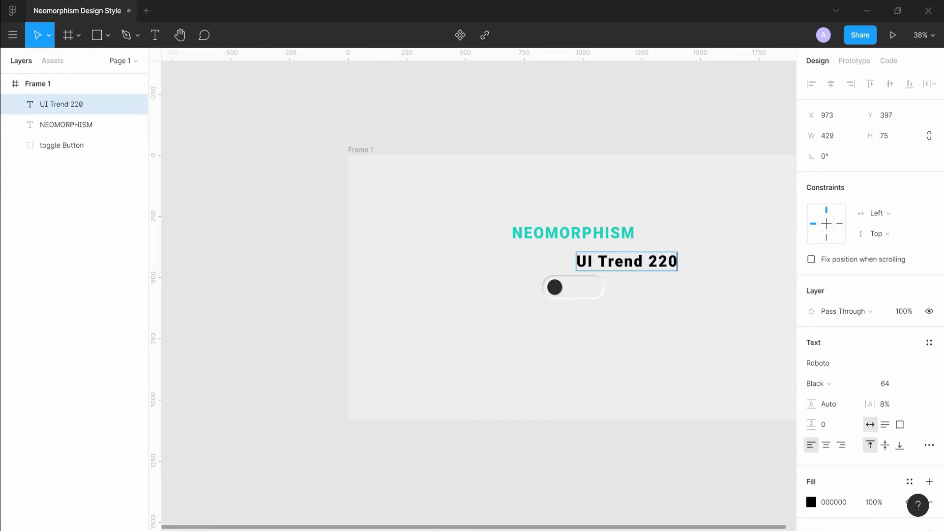
pyautogui.press('BackSpace')
pyautogui.press('BackSpace')
pyautogui.write('9')
pyautogui.press('BackSpace')
pyautogui.write('020')
pyautogui.press('Escape')
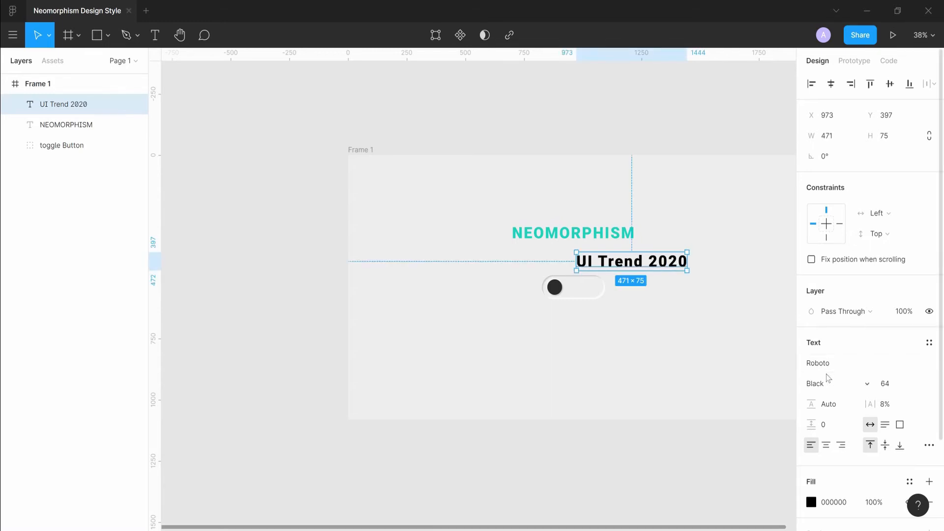
# Set the subtitle's font weight to Regular and its size to 48.
pyautogui.click(832, 384)
pyautogui.click(833, 337)
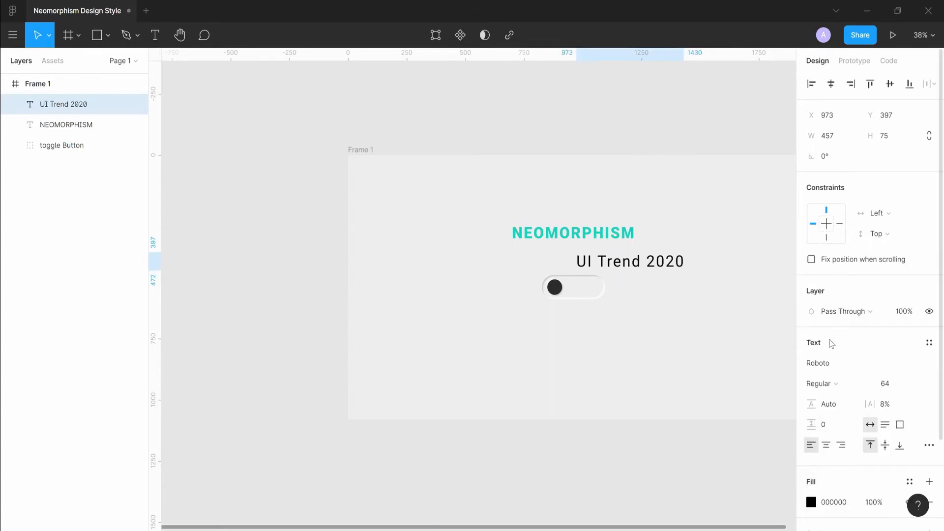
pyautogui.click(917, 384)
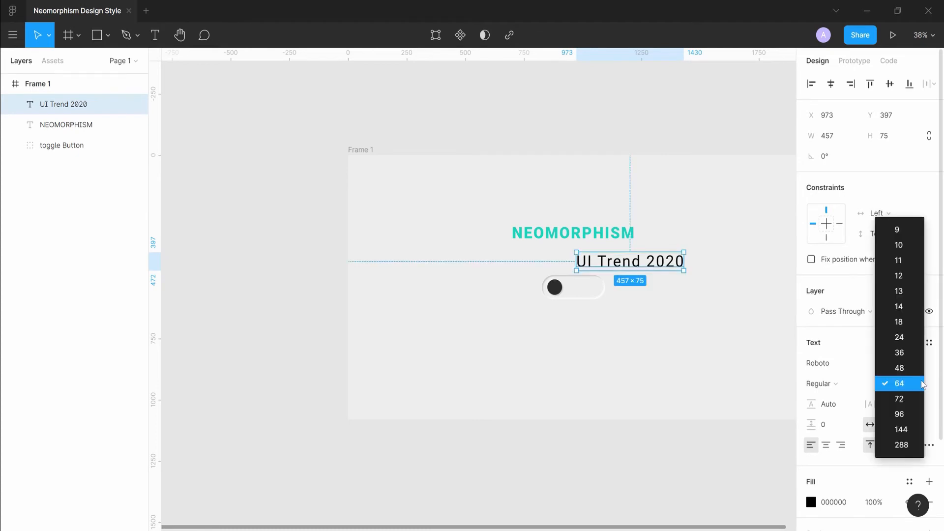
pyautogui.click(914, 367)
# Duplicate the subtitle below the toggle and change its text to Learn how to create neomorphism design components on two lines.
pyautogui.moveTo(640, 262); pyautogui.dragTo(586, 337)
pyautogui.hotkey('ctrl', 'd')
pyautogui.doubleClick(586, 337)
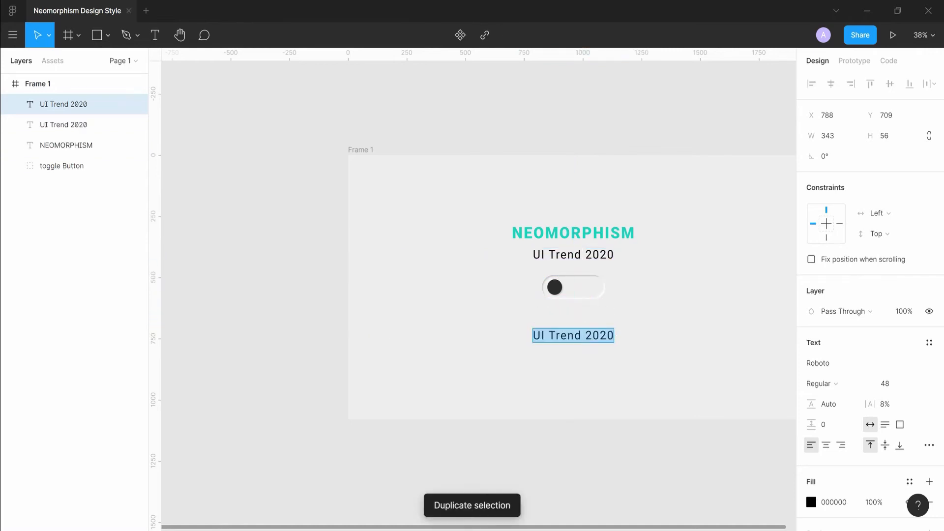
pyautogui.press('BackSpace')
pyautogui.write('L')
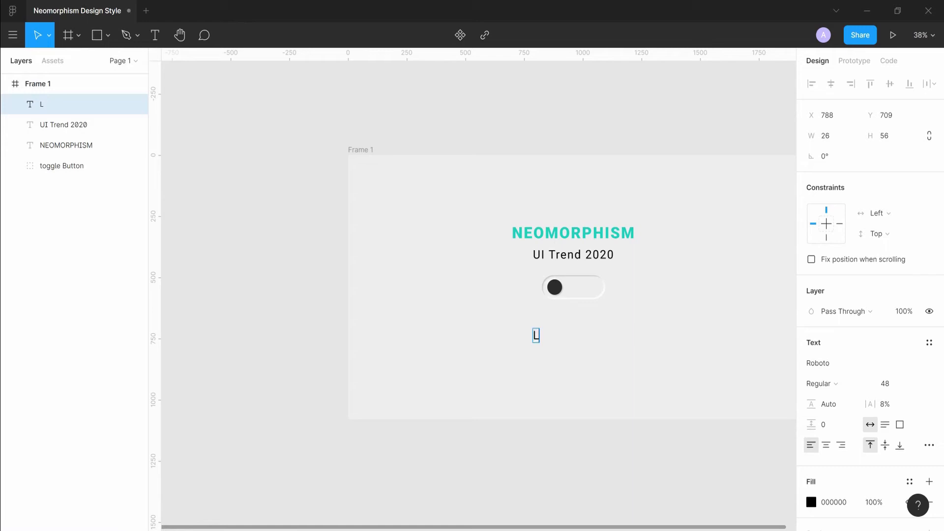
pyautogui.write('earn how to create')
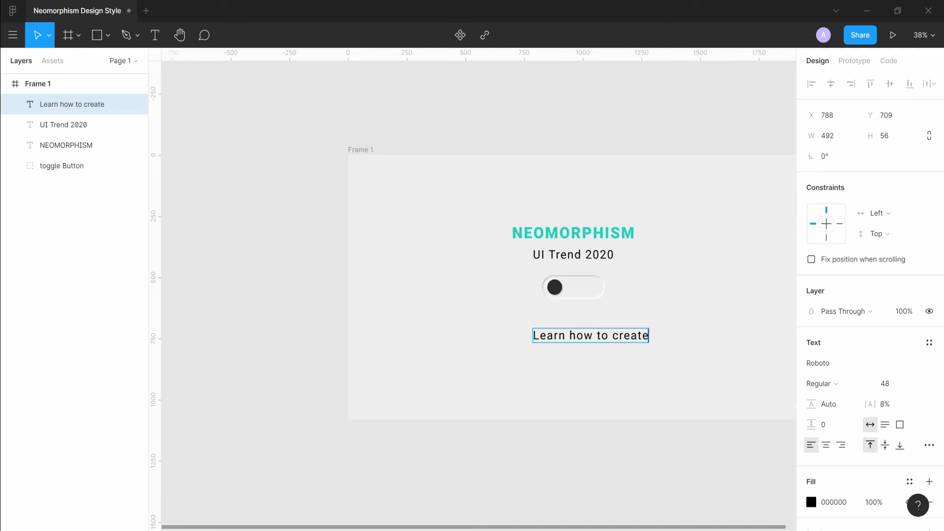
pyautogui.press('Return')
pyautogui.write('neomo')
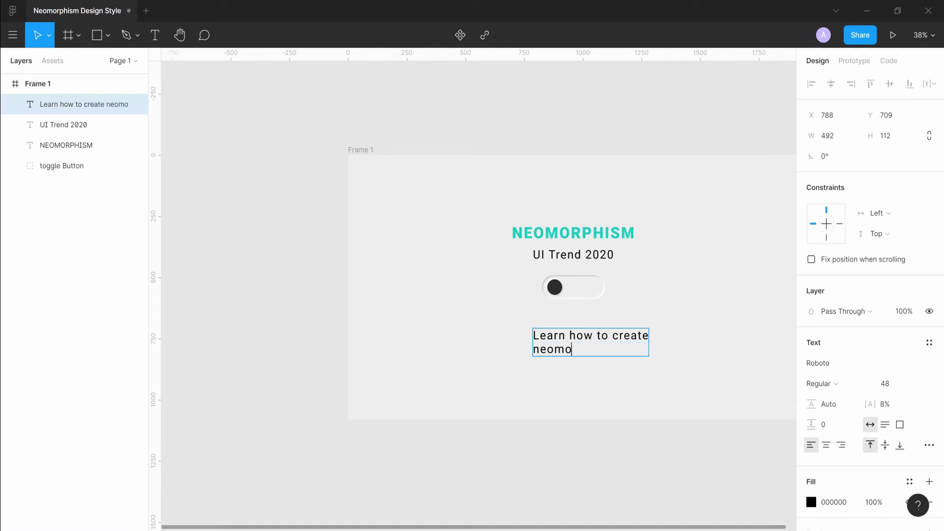
pyautogui.write('rphism design com')
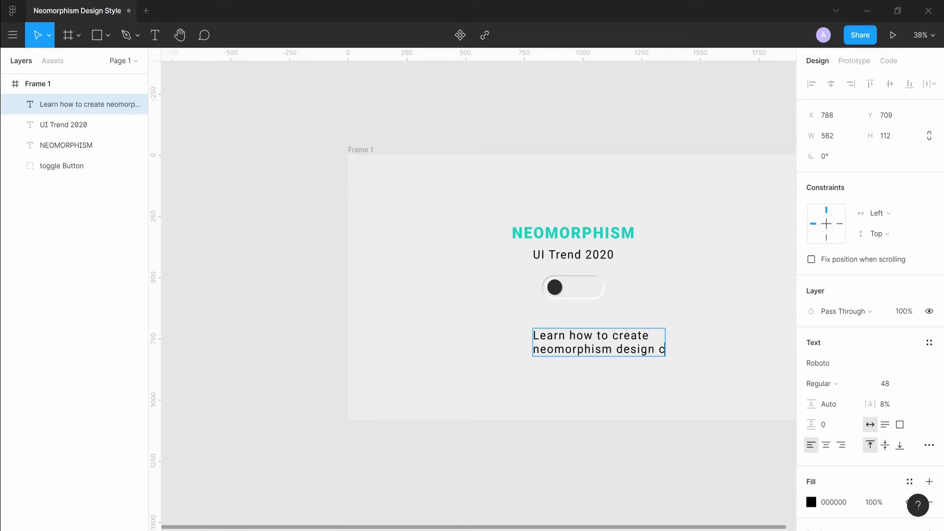
pyautogui.write('ponents')
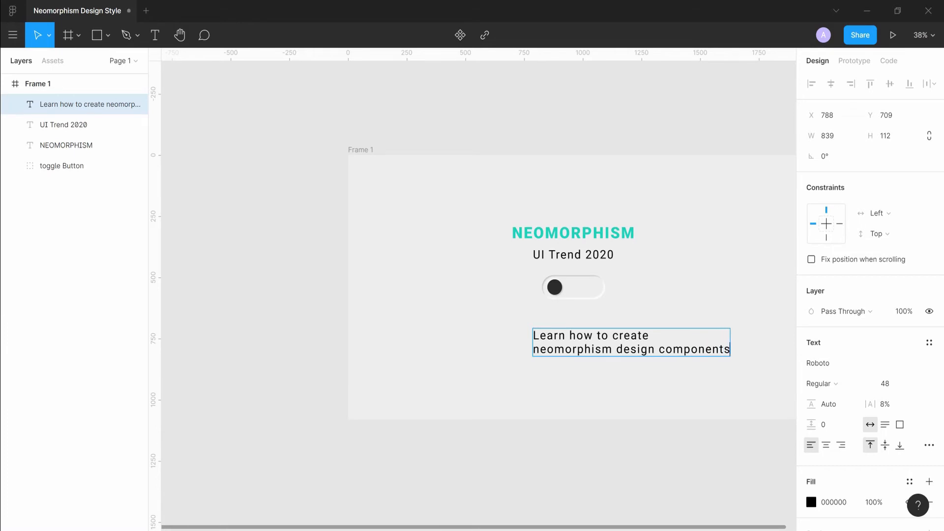
pyautogui.press('Escape')
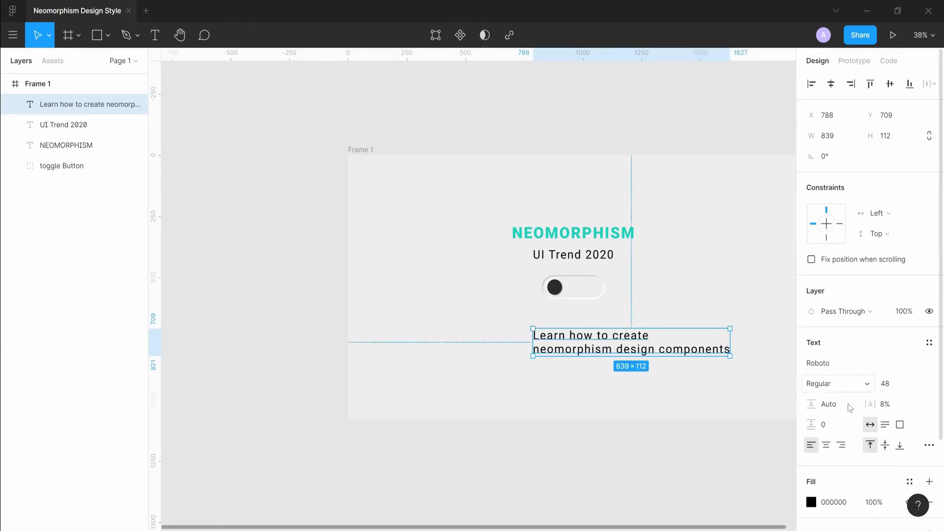
# Centre-align the description's text and centre it horizontally in the frame.
pyautogui.click(826, 445)
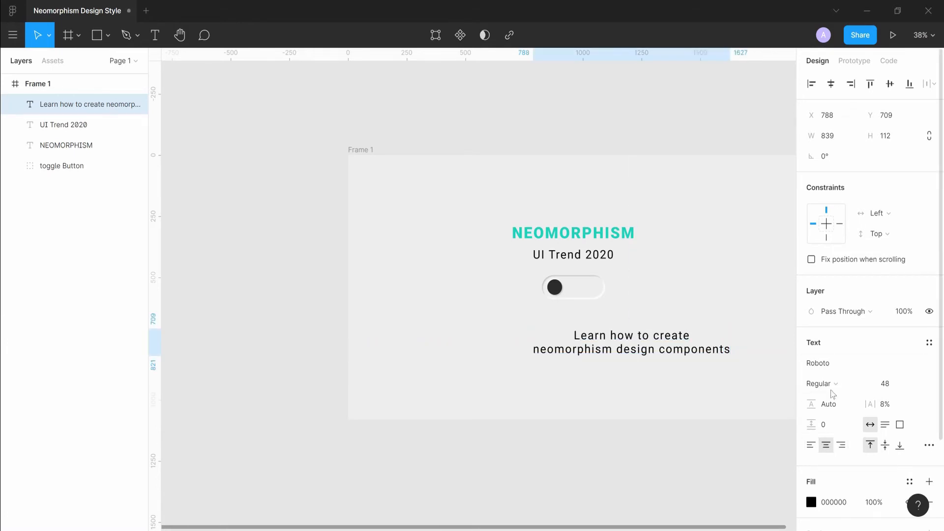
pyautogui.click(831, 84)
pyautogui.click(709, 224)
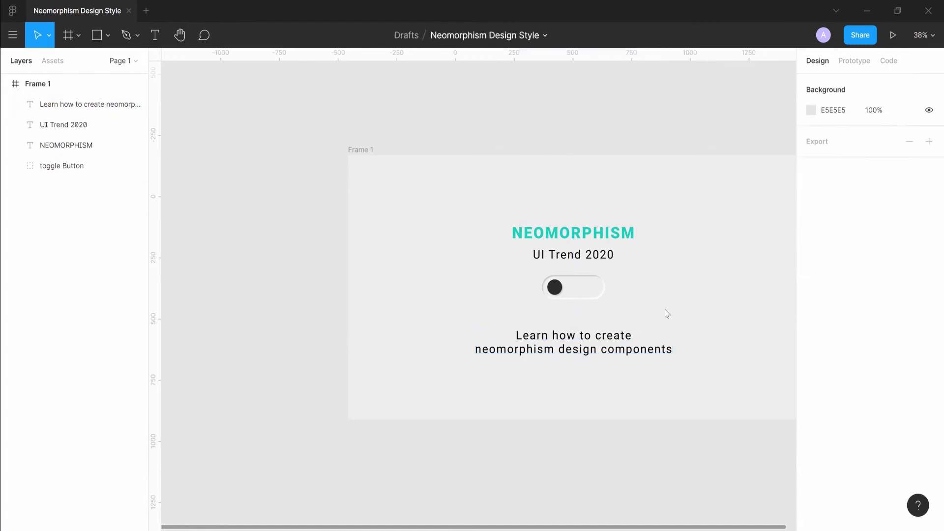
# Group the NEOMORPHISM heading together with the UI Trend 2020 subtitle.
pyautogui.keyDown('ctrl'); pyautogui.scroll(-2, 676, 220); pyautogui.keyUp('ctrl')
pyautogui.scroll(3, 657, 282)
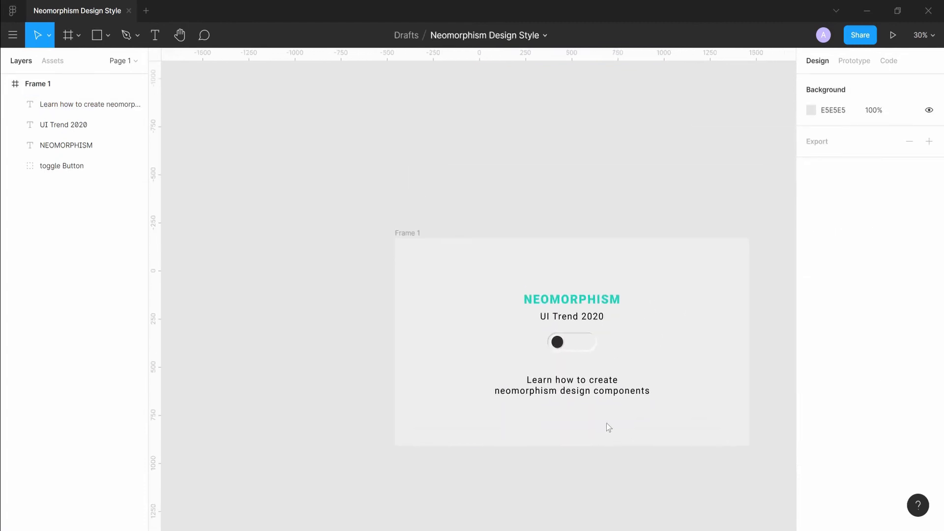
pyautogui.click(576, 342)
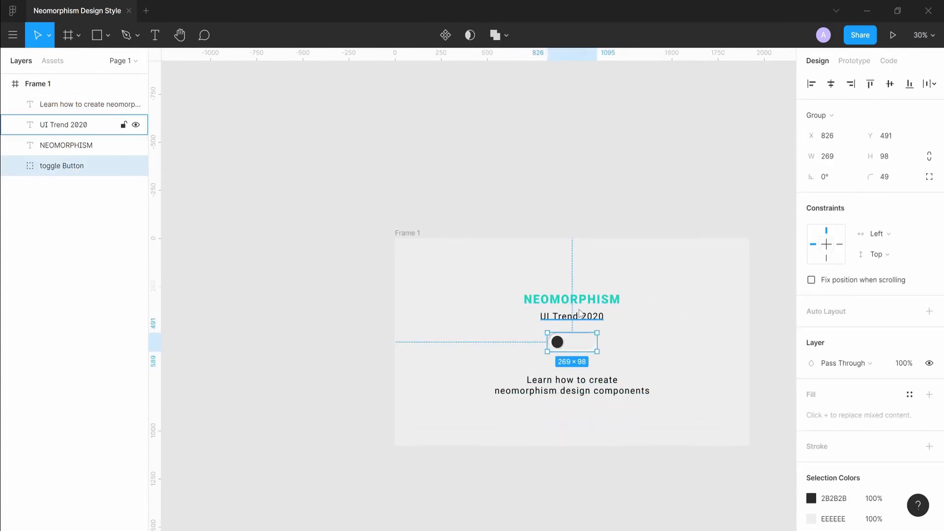
pyautogui.click(579, 315)
pyautogui.keyDown('shift'); pyautogui.click(582, 301); pyautogui.keyUp('shift')
pyautogui.hotkey('ctrl', 'g')
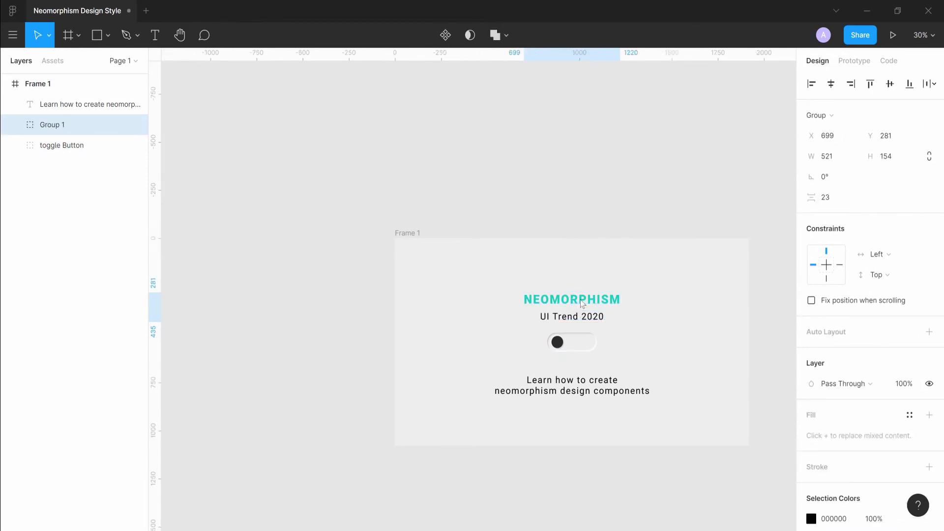
# Adjust the spacing by nudging the description up and the heading group slightly down.
pyautogui.click(586, 381)
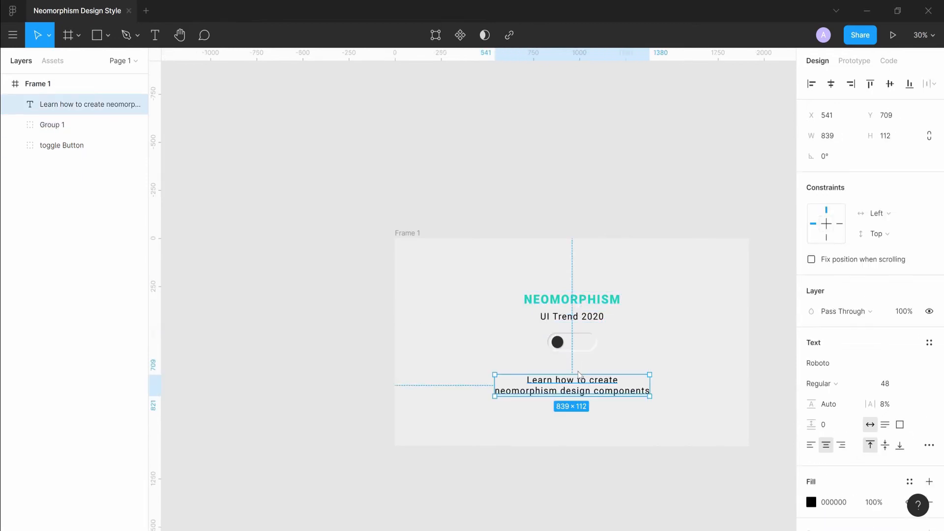
pyautogui.moveTo(586, 381); pyautogui.dragTo(586, 371)
pyautogui.click(586, 317)
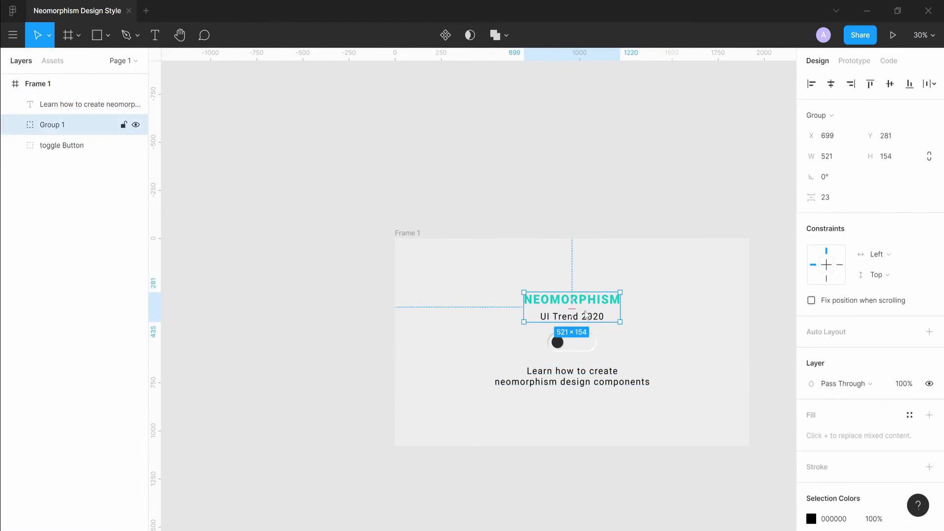
pyautogui.click(586, 317)
pyautogui.moveTo(586, 316)
pyautogui.mouseDown()
pyautogui.moveTo(588, 307)
pyautogui.moveTo(590, 320)
pyautogui.mouseUp()
pyautogui.press('Escape')
pyautogui.press('alt')
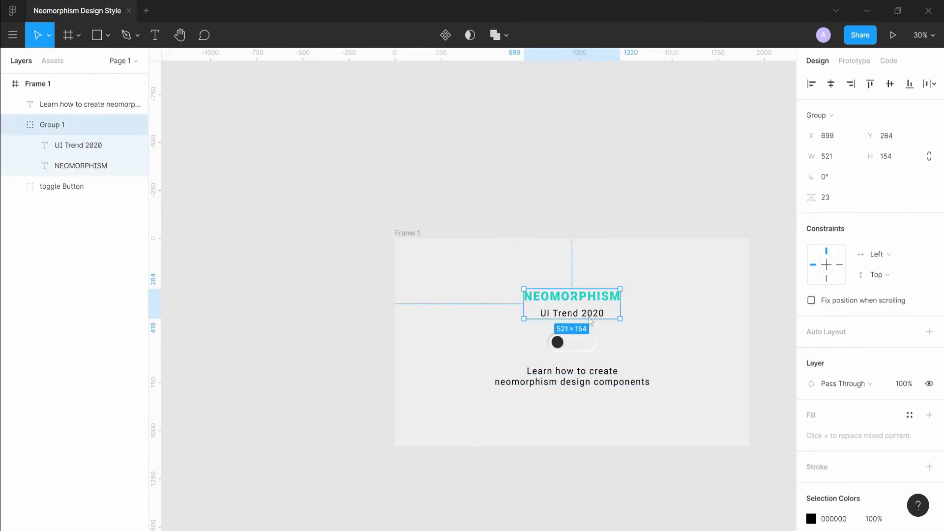
pyautogui.click(678, 318)
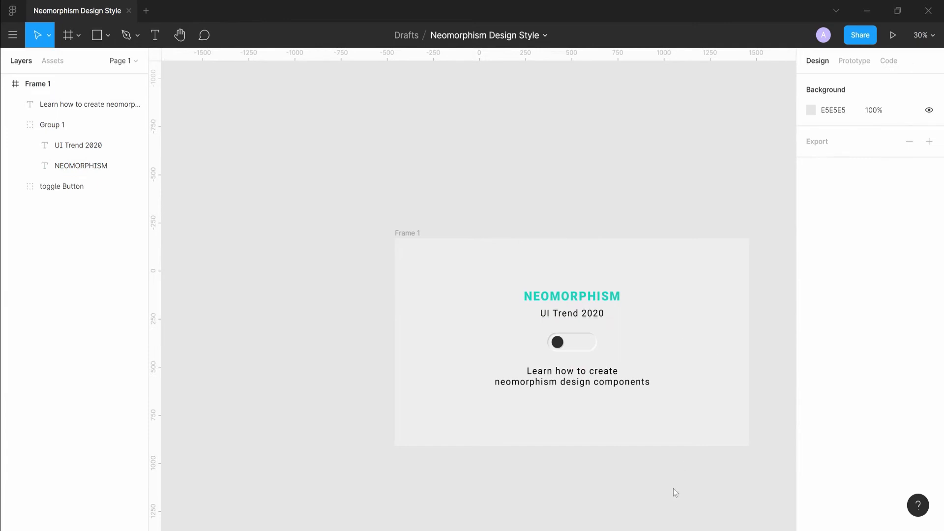
# Duplicate the whole Frame 1 design as a second frame beside it.
pyautogui.scroll(-2, 674, 489)
pyautogui.scroll(4, 649, 473)
pyautogui.hscroll(3, 646, 434)
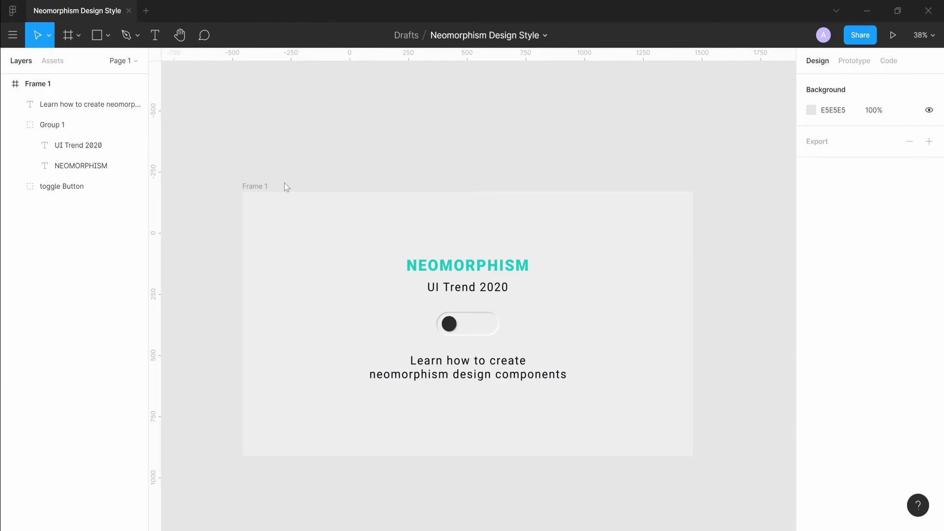
pyautogui.click(246, 185)
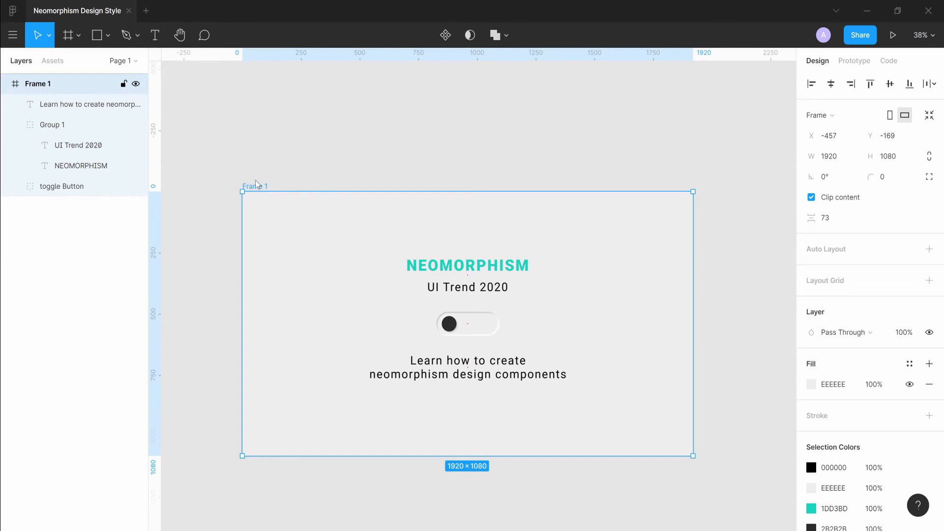
pyautogui.hotkey('ctrl', 'd')
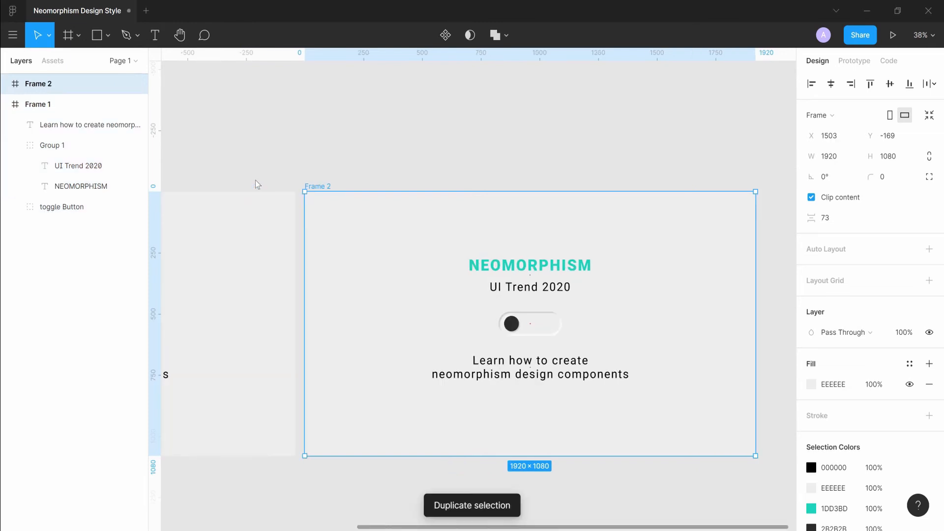
# Recolour the second frame's light grey background and track to dark 323232.
pyautogui.press('-')
pyautogui.scroll(3, 379, 186)
pyautogui.hscroll(-3, 380, 187)
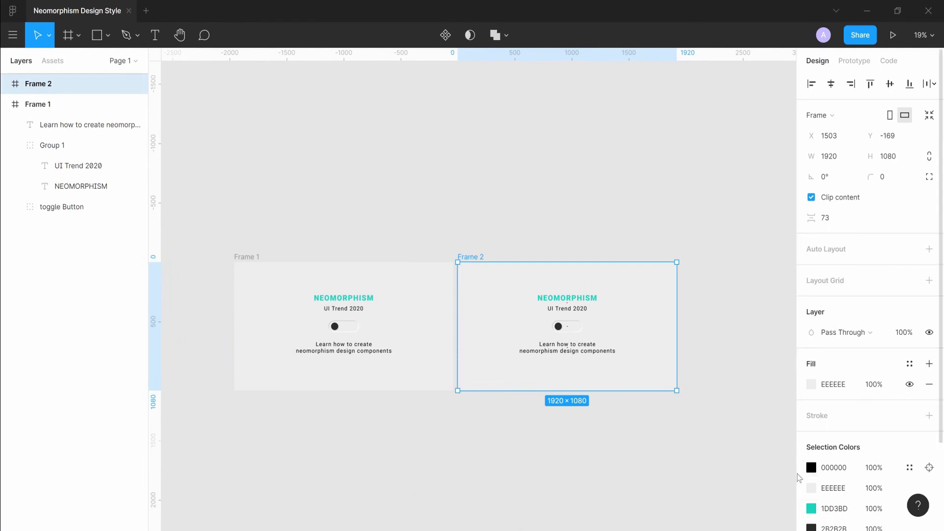
pyautogui.click(834, 469)
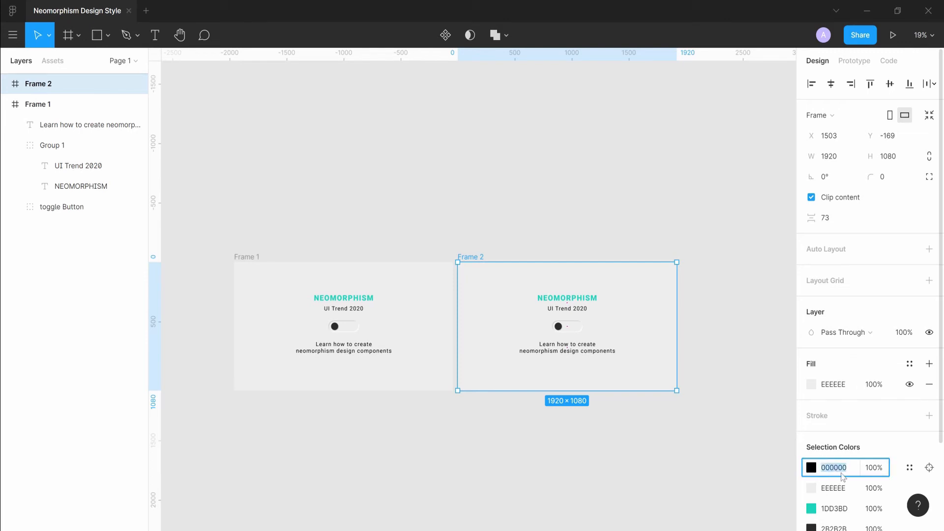
pyautogui.click(813, 468)
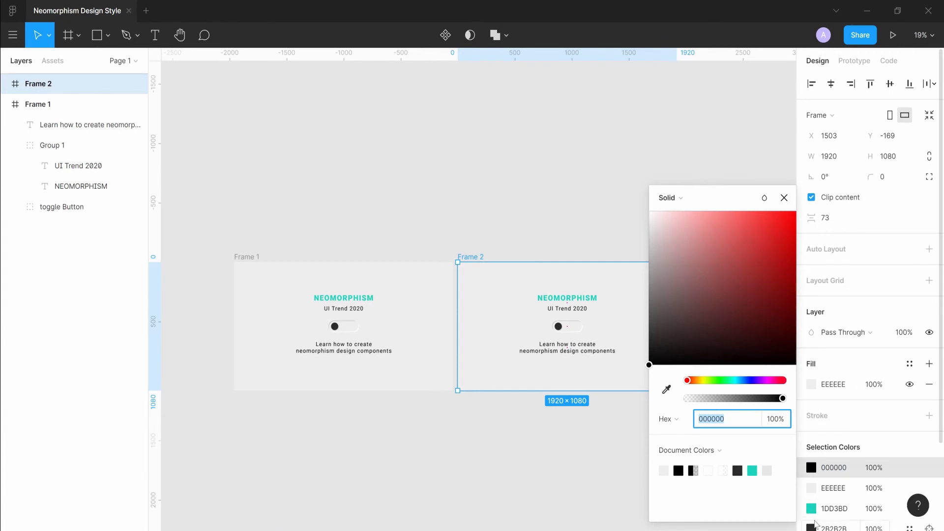
pyautogui.click(812, 487)
pyautogui.moveTo(700, 305); pyautogui.dragTo(577, 336)
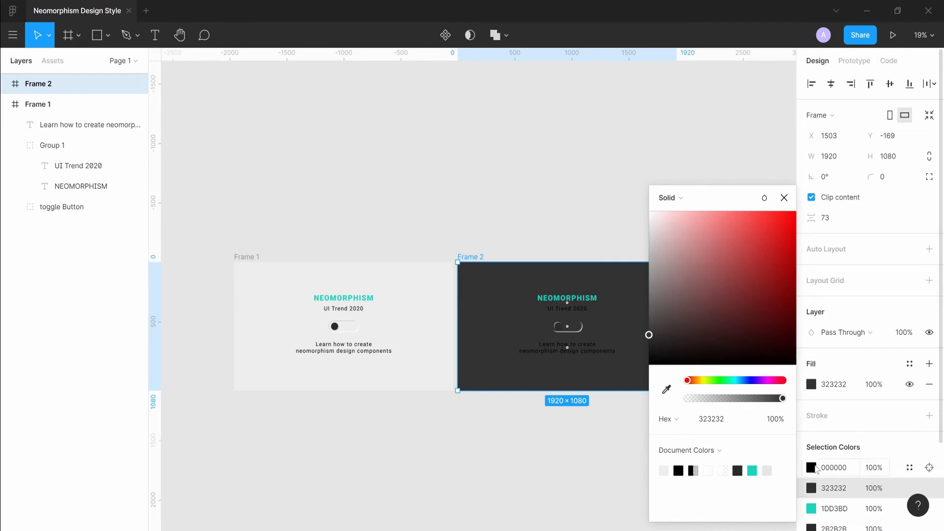
pyautogui.click(842, 439)
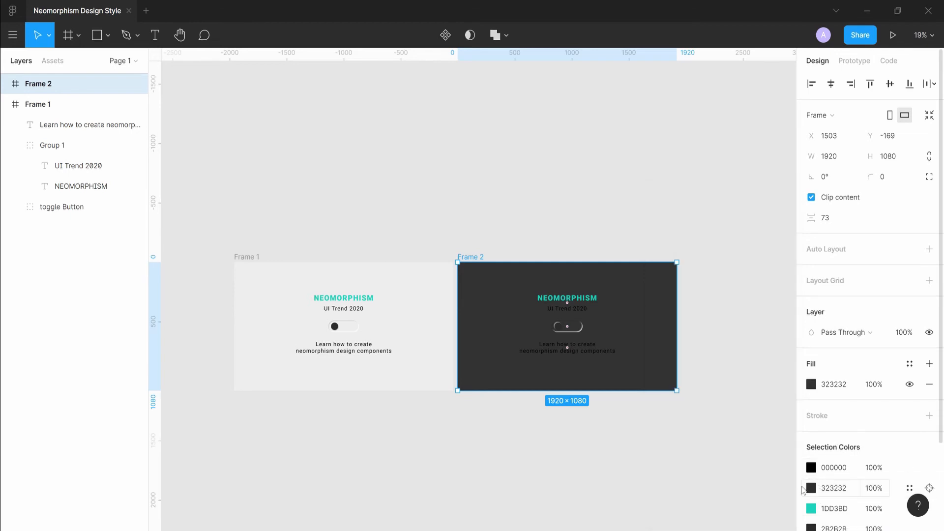
pyautogui.scroll(-2, 811, 499)
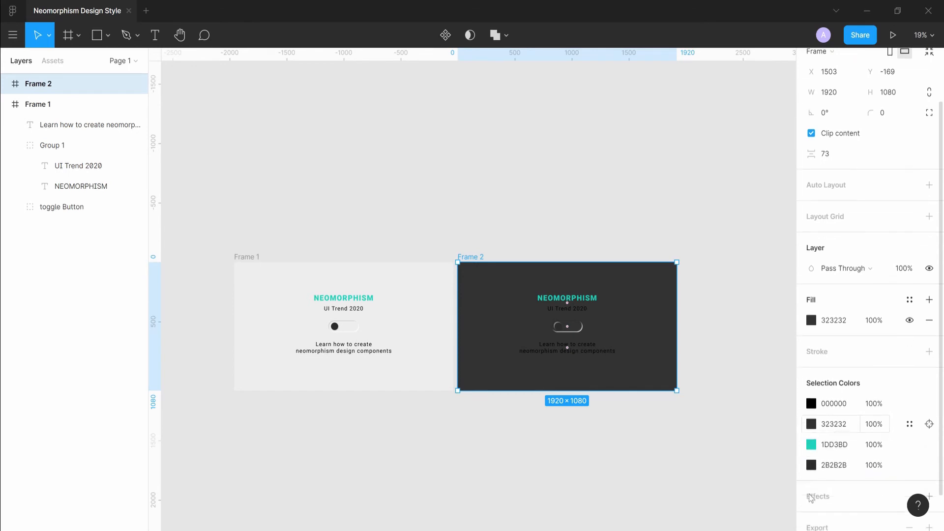
pyautogui.click(812, 431)
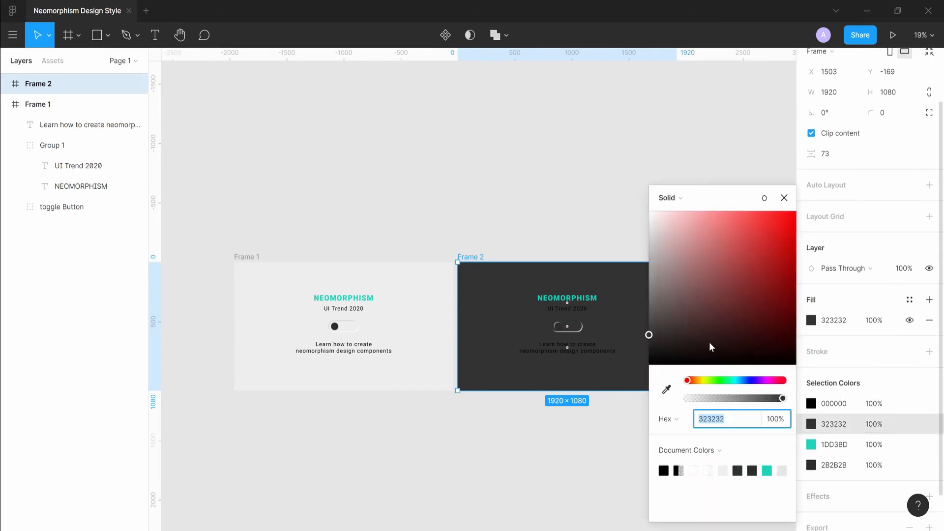
pyautogui.click(629, 256)
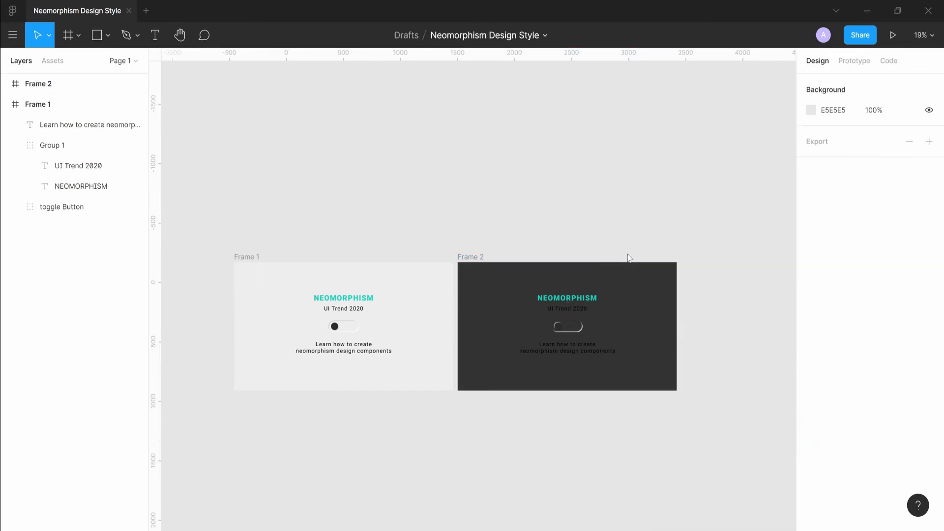
pyautogui.click(472, 257)
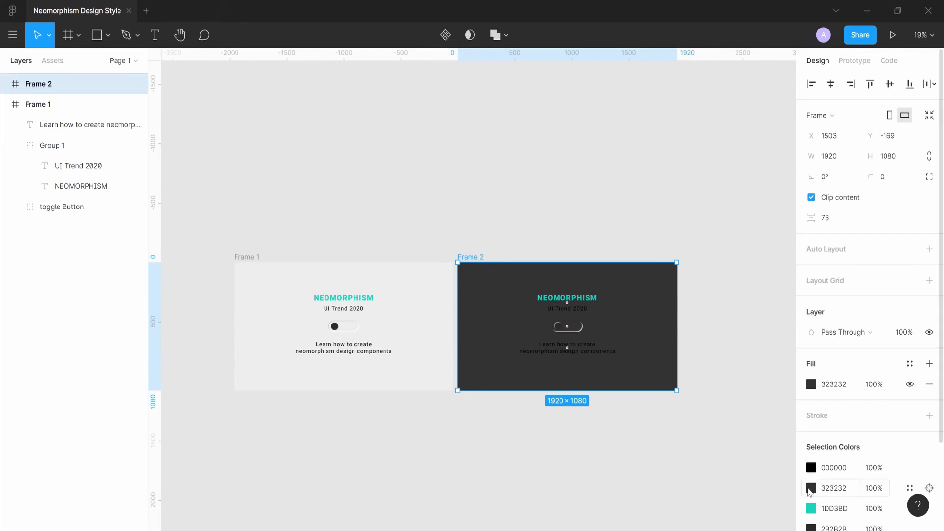
pyautogui.click(811, 489)
pyautogui.moveTo(719, 298); pyautogui.dragTo(730, 282)
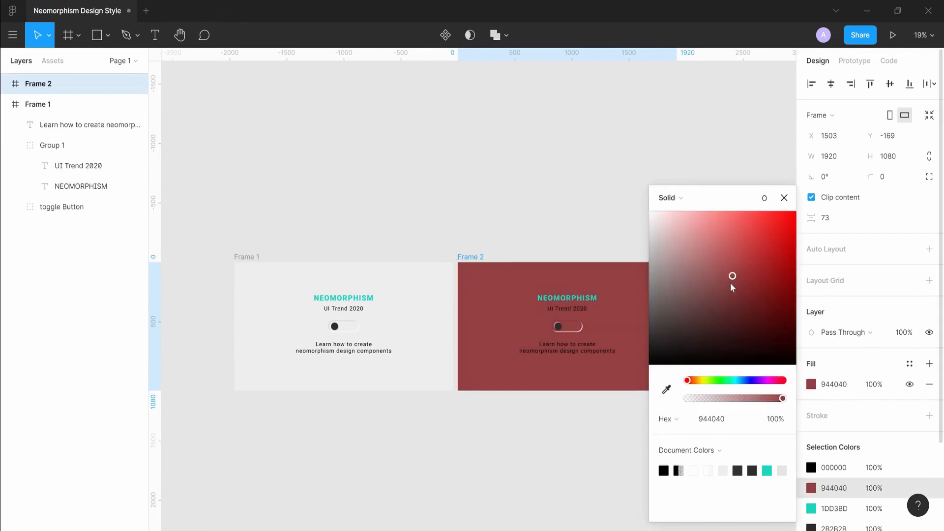
# Change the black text colour in the second frame to white FFFFFF.
pyautogui.click(811, 467)
pyautogui.click(720, 323)
pyautogui.moveTo(722, 332)
pyautogui.mouseDown()
pyautogui.moveTo(664, 227)
pyautogui.moveTo(610, 251)
pyautogui.moveTo(583, 207)
pyautogui.mouseUp()
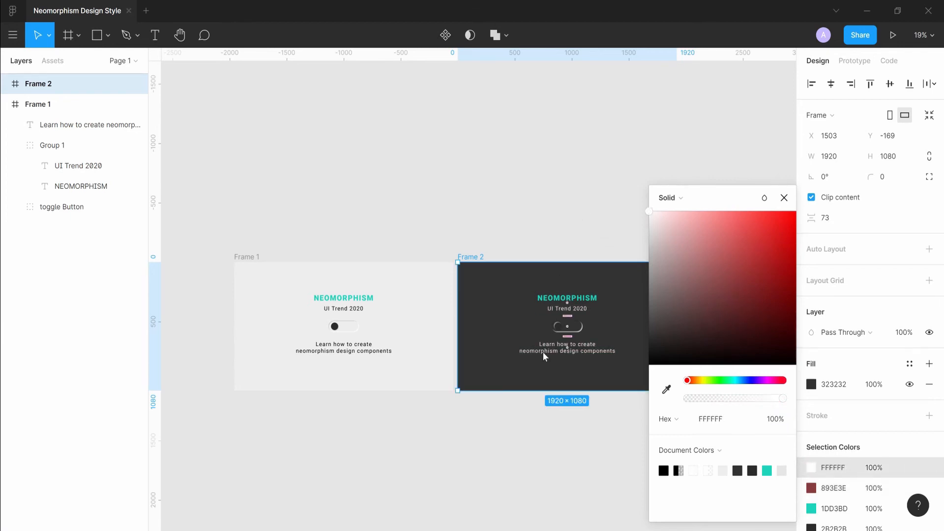
pyautogui.click(534, 452)
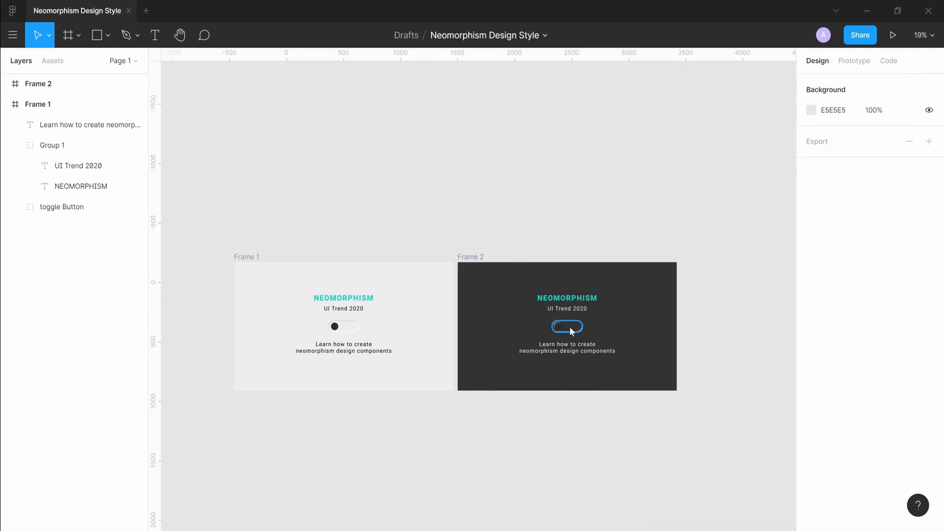
# Set the dark toggle knob's white drop shadow offset to X -2 and Y -2.
pyautogui.scroll(10, 570, 327)
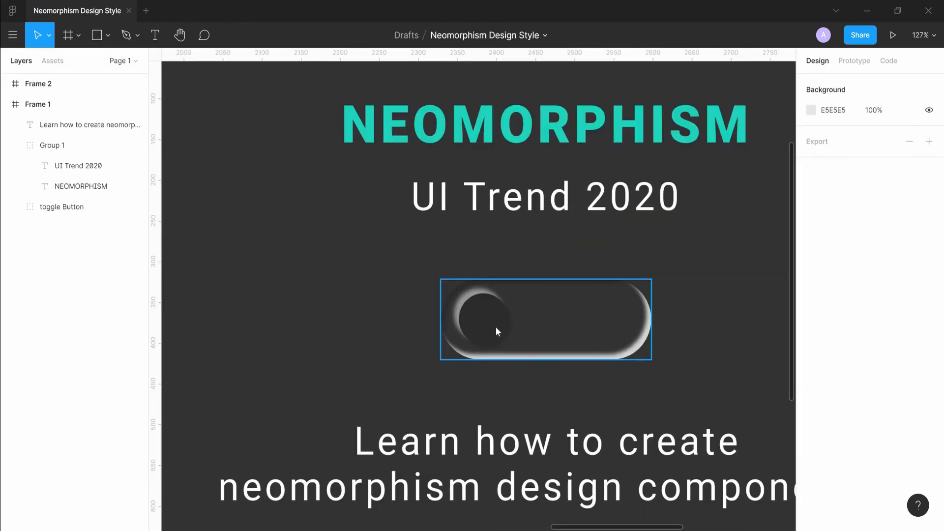
pyautogui.doubleClick(487, 320)
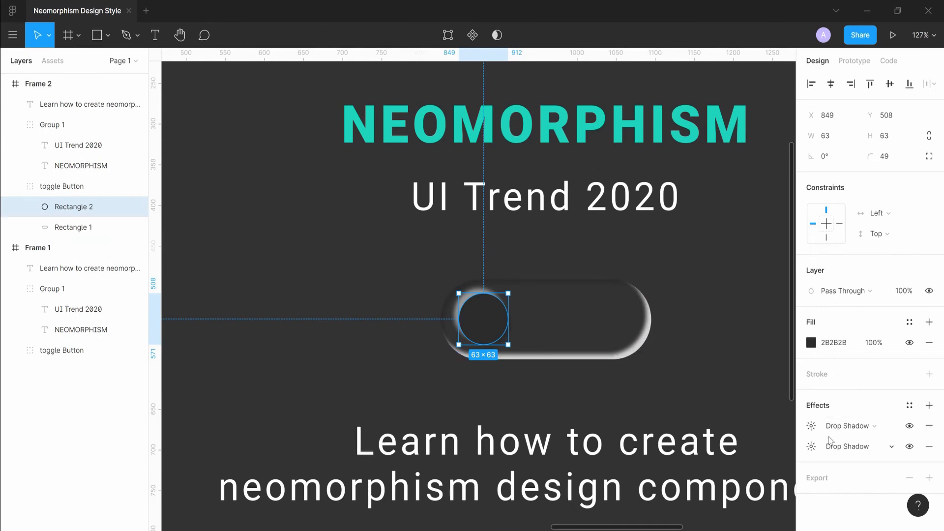
pyautogui.click(812, 426)
pyautogui.click(819, 449)
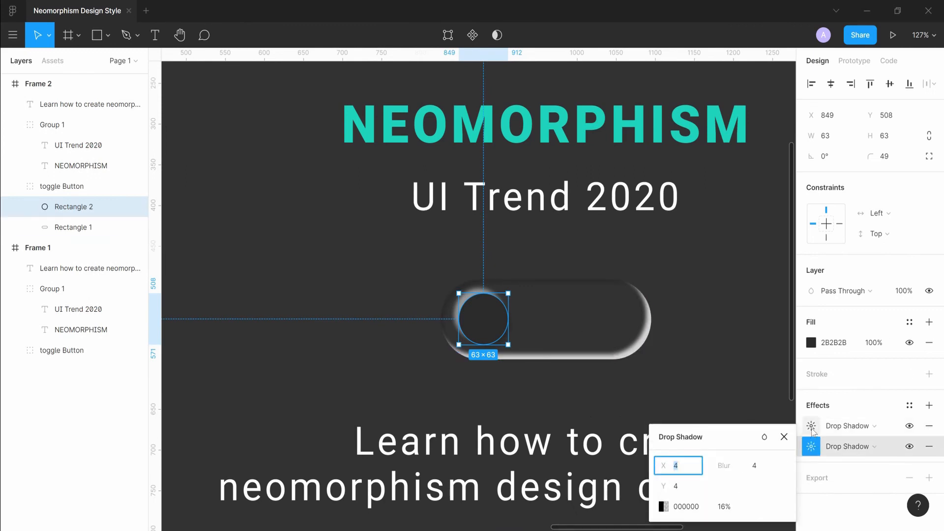
pyautogui.click(813, 430)
pyautogui.click(814, 429)
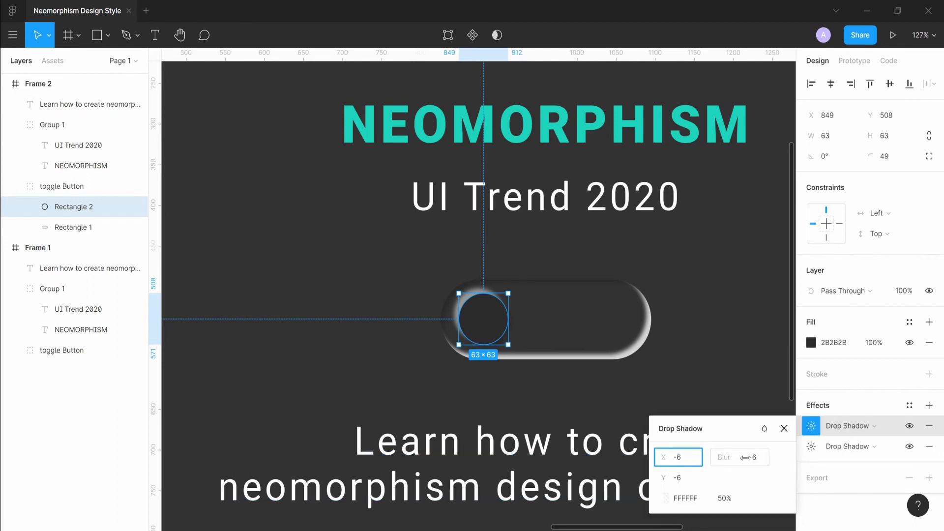
pyautogui.write('-2')
pyautogui.press('Tab')
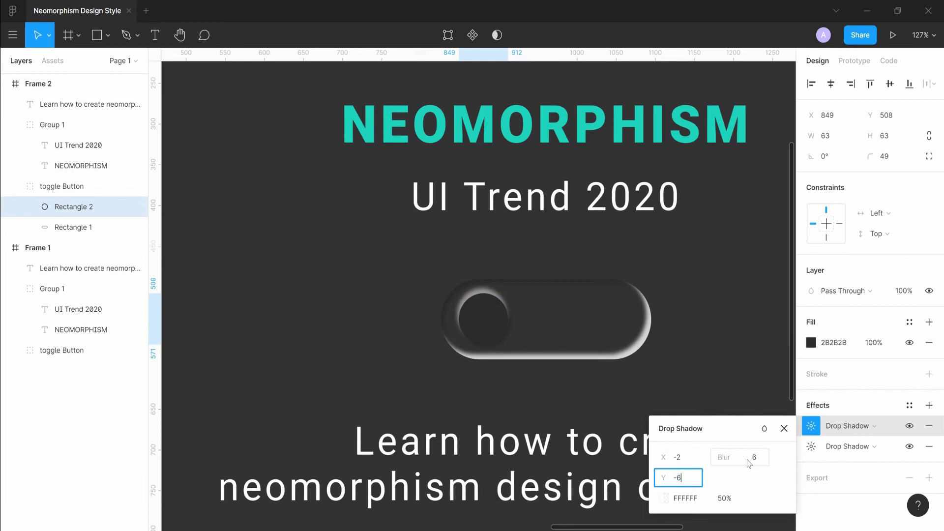
pyautogui.write('-2')
pyautogui.press('Return')
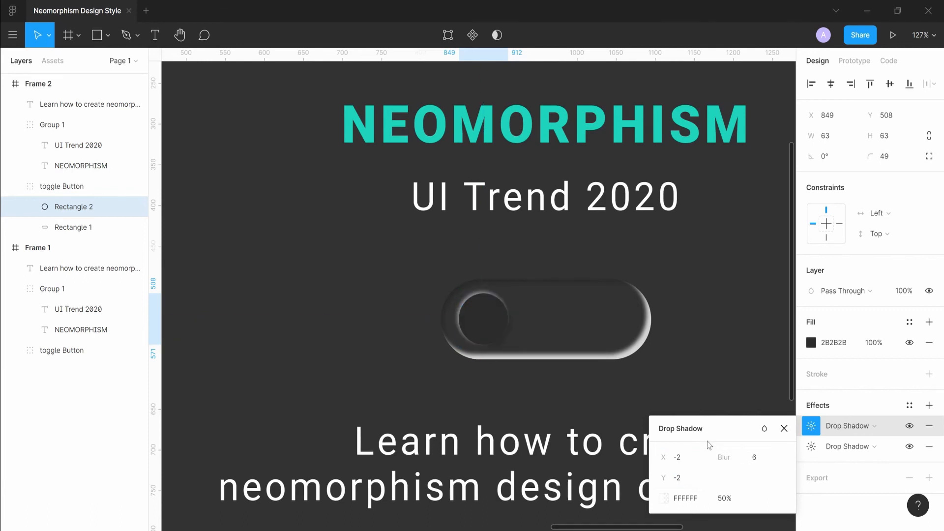
# Set that white drop shadow's blur to 2 and its opacity to 30%.
pyautogui.click(758, 466)
pyautogui.write('2')
pyautogui.press('Return')
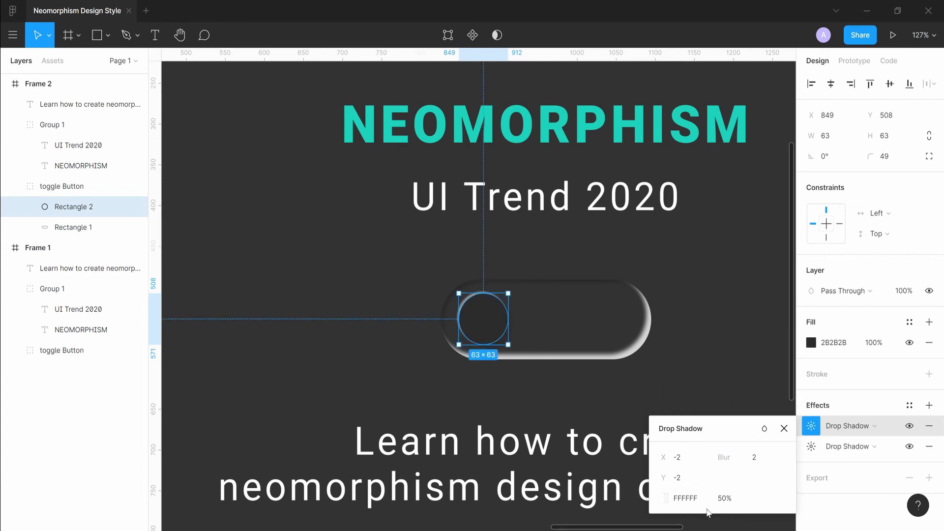
pyautogui.click(730, 505)
pyautogui.write('30')
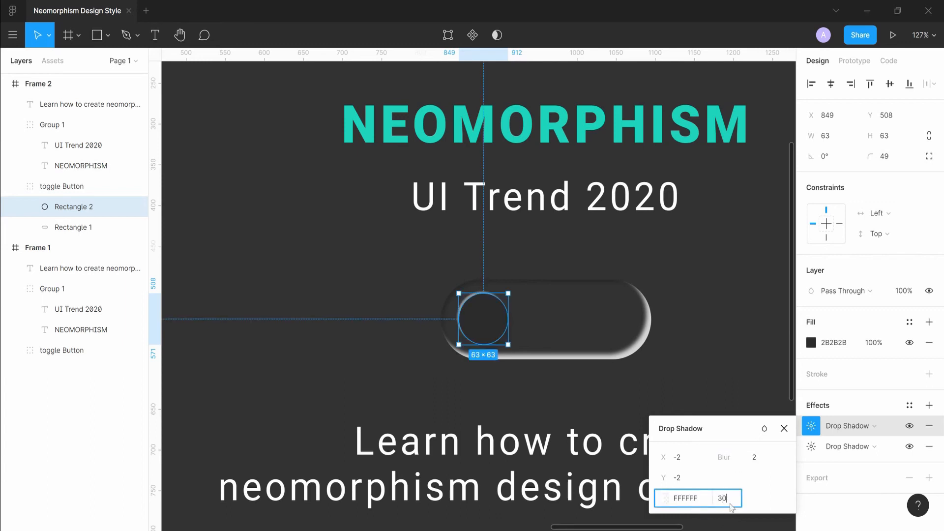
pyautogui.press('Return')
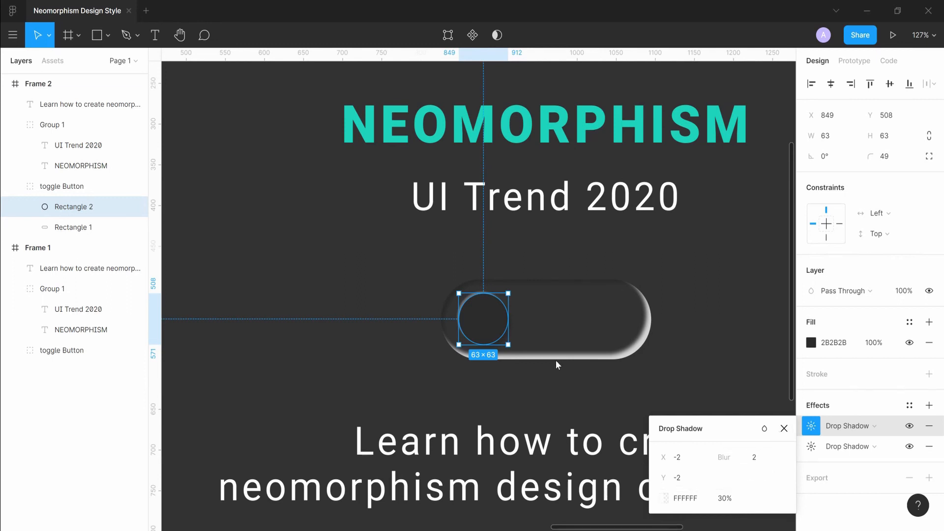
# Set the knob's black drop shadow opacity to 30%.
pyautogui.click(812, 447)
pyautogui.click(688, 466)
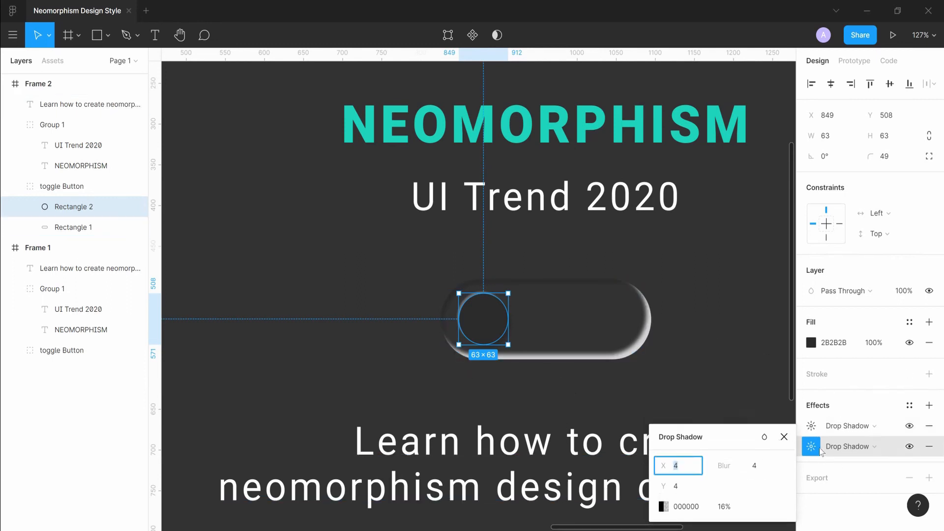
pyautogui.click(704, 468)
pyautogui.click(690, 472)
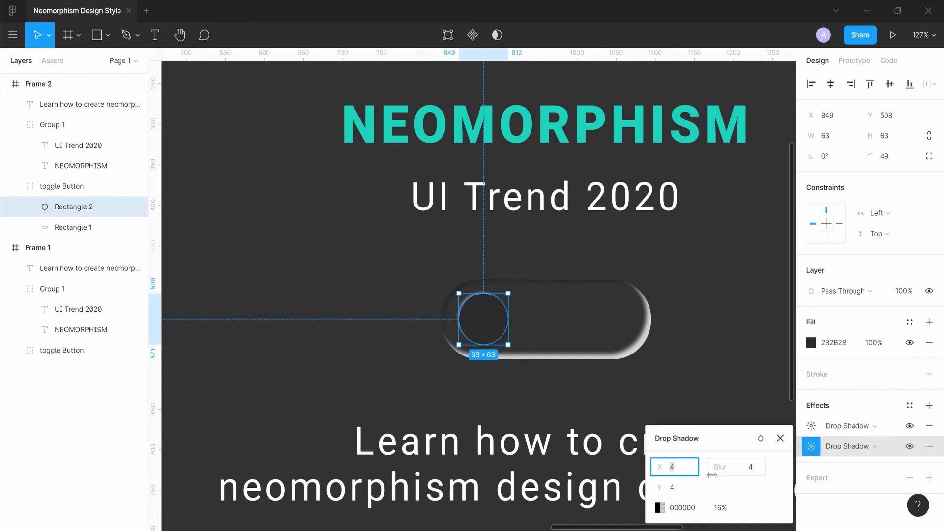
pyautogui.click(722, 510)
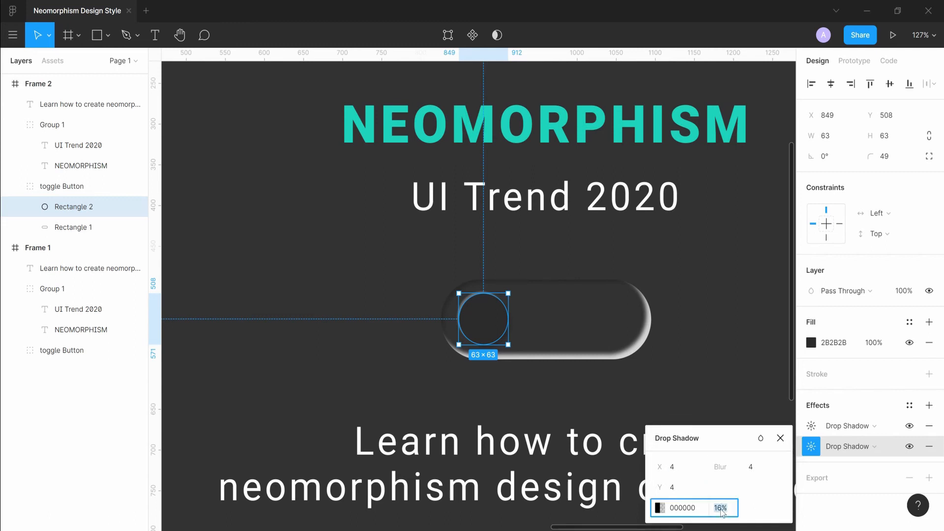
pyautogui.write('30')
pyautogui.press('Return')
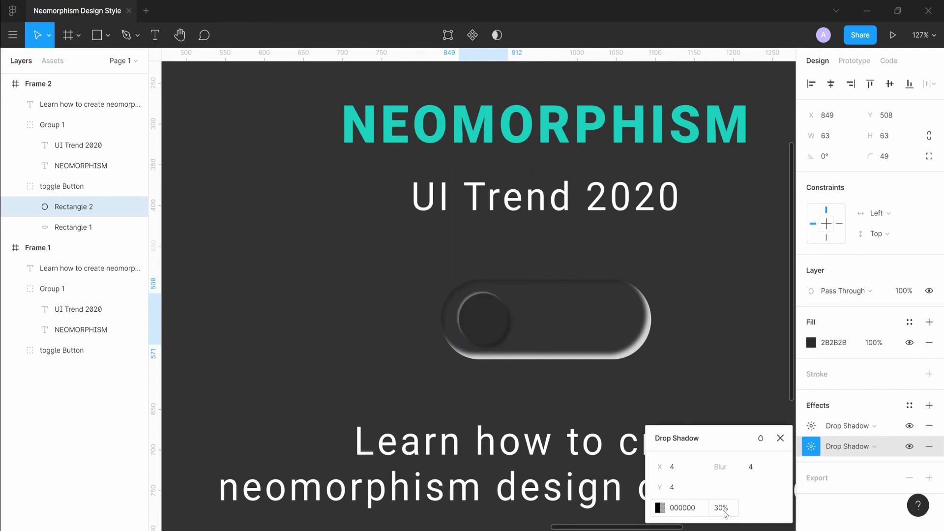
# Set the toggle track's white inner shadow opacity to 30%.
pyautogui.click(584, 314)
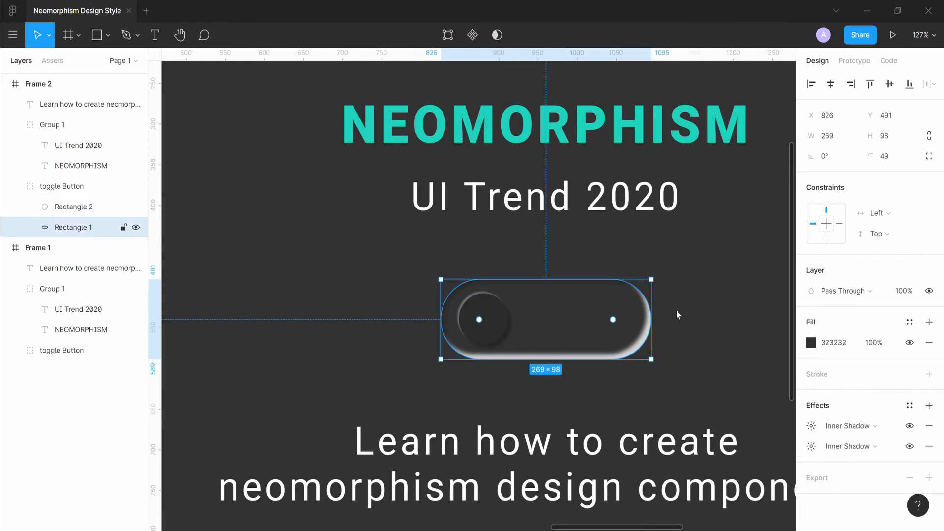
pyautogui.click(812, 447)
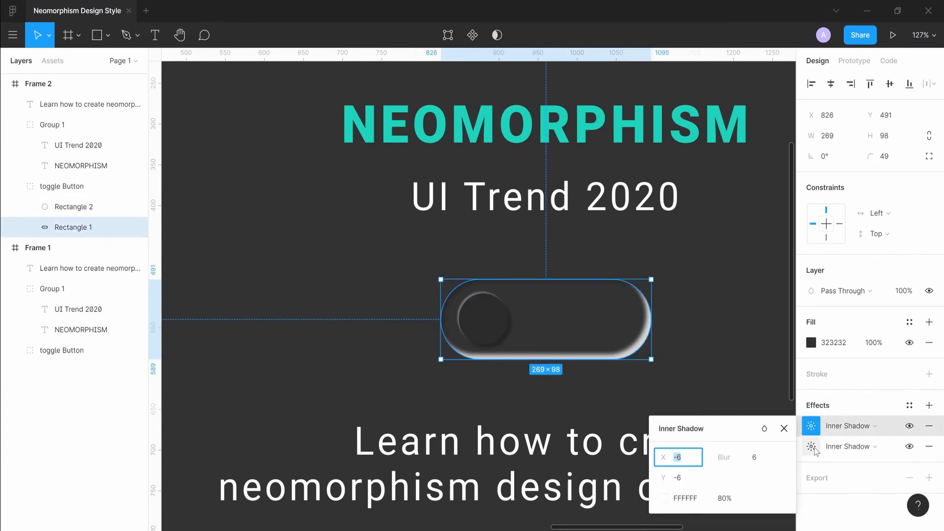
pyautogui.click(812, 425)
pyautogui.click(722, 501)
pyautogui.write('30')
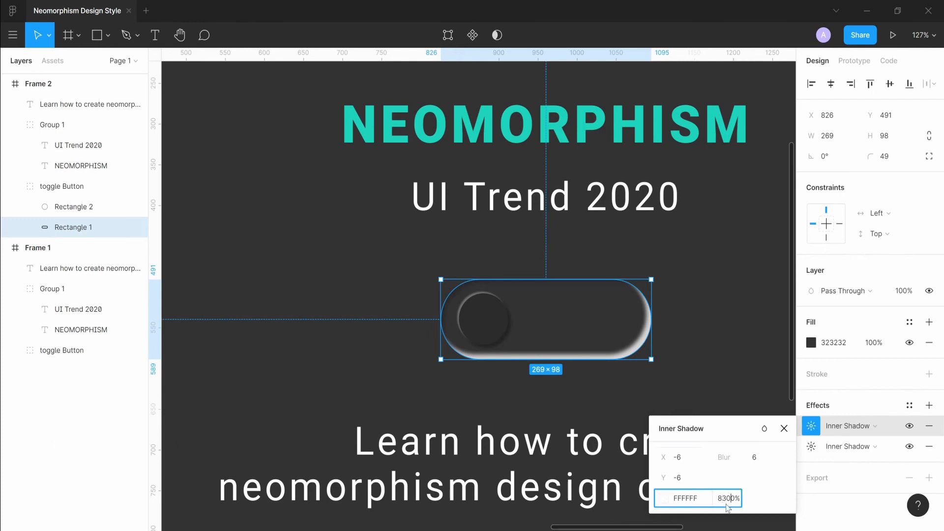
pyautogui.write('3')
pyautogui.press('Return')
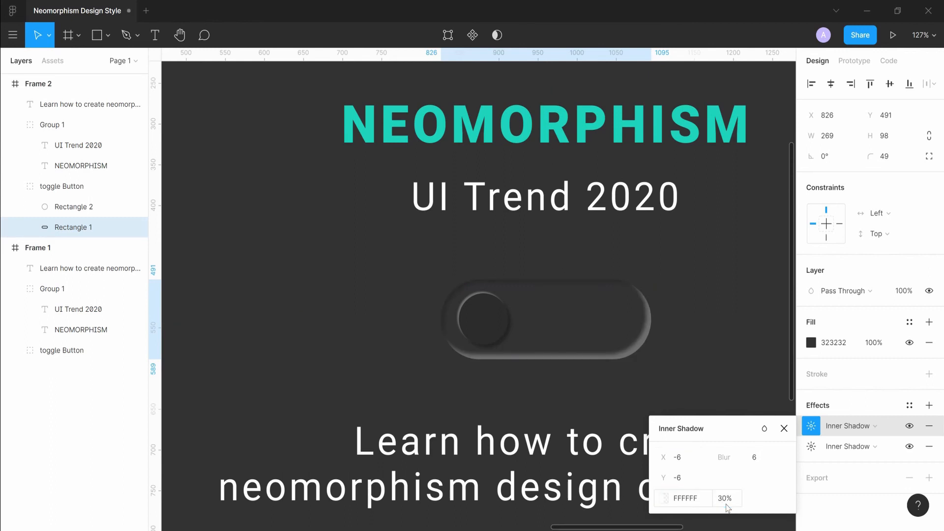
# Set the dark toggle track's white inner shadow offset to X -4 and Y -4, with blur 4.
pyautogui.click(758, 458)
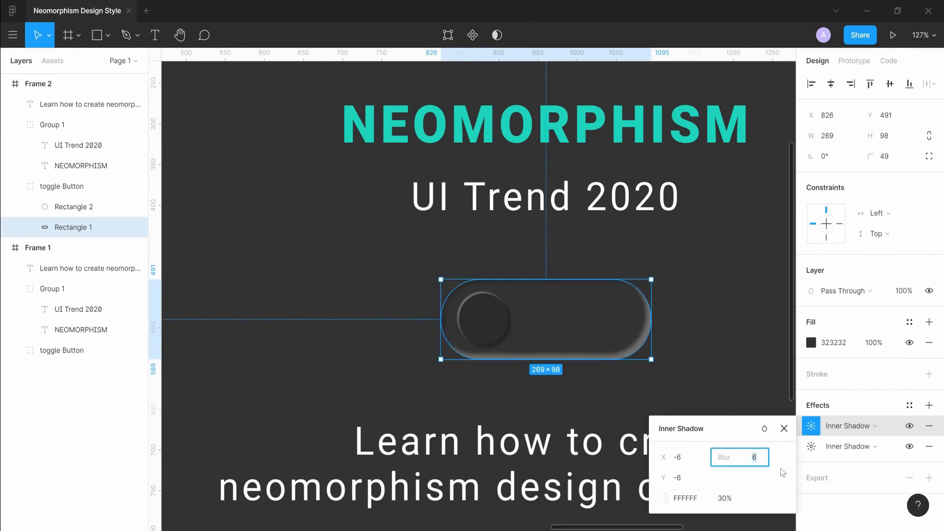
pyautogui.click(699, 459)
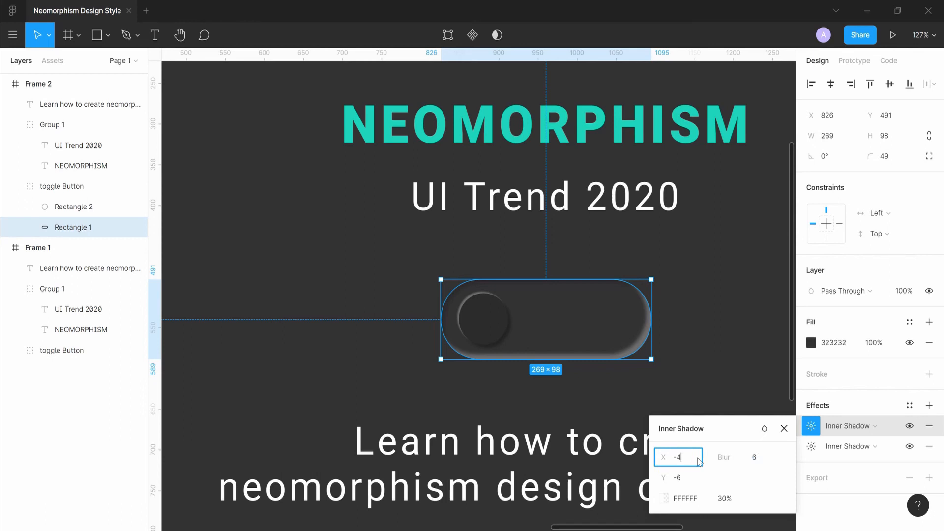
pyautogui.write('-4')
pyautogui.press('Tab')
pyautogui.write('-')
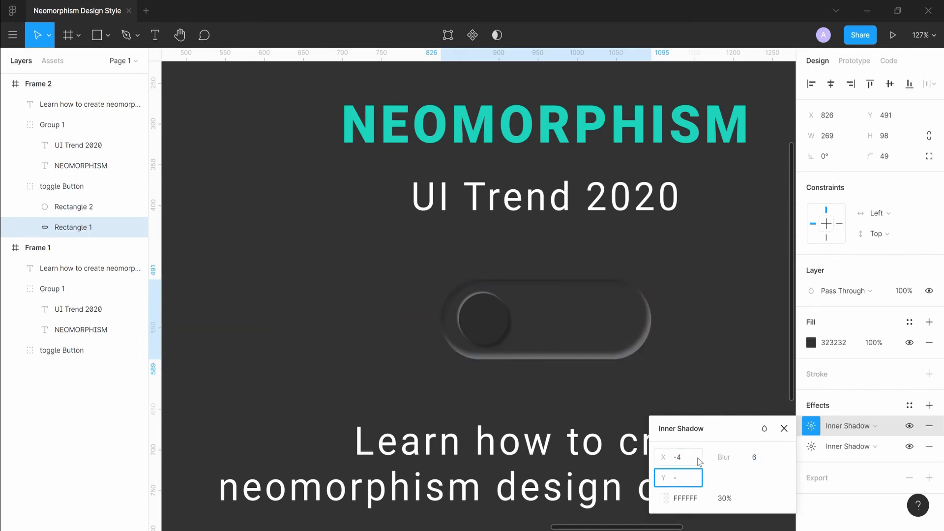
pyautogui.write('4')
pyautogui.press('Return')
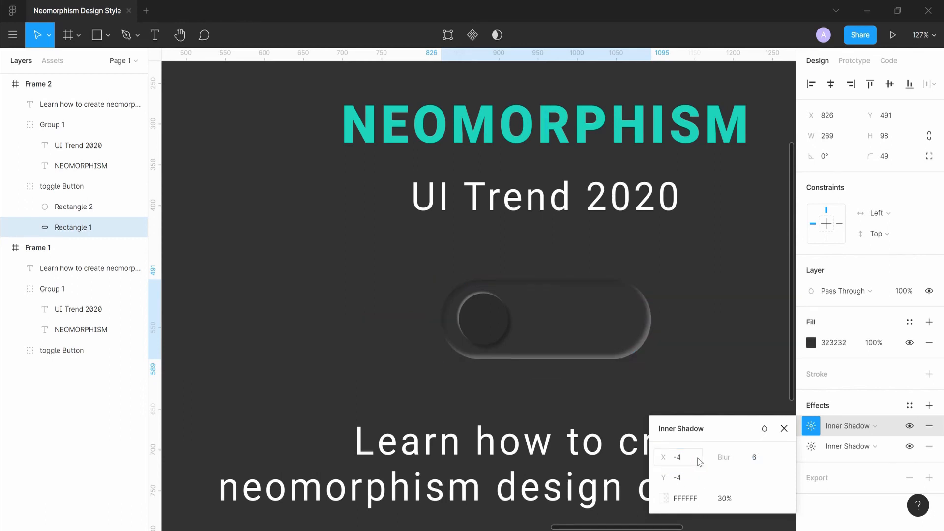
pyautogui.click(760, 462)
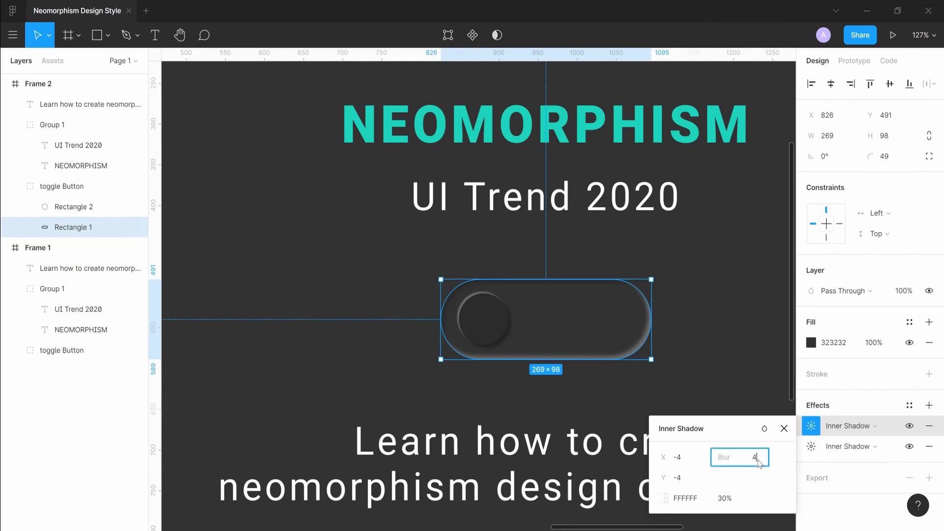
pyautogui.press('Return')
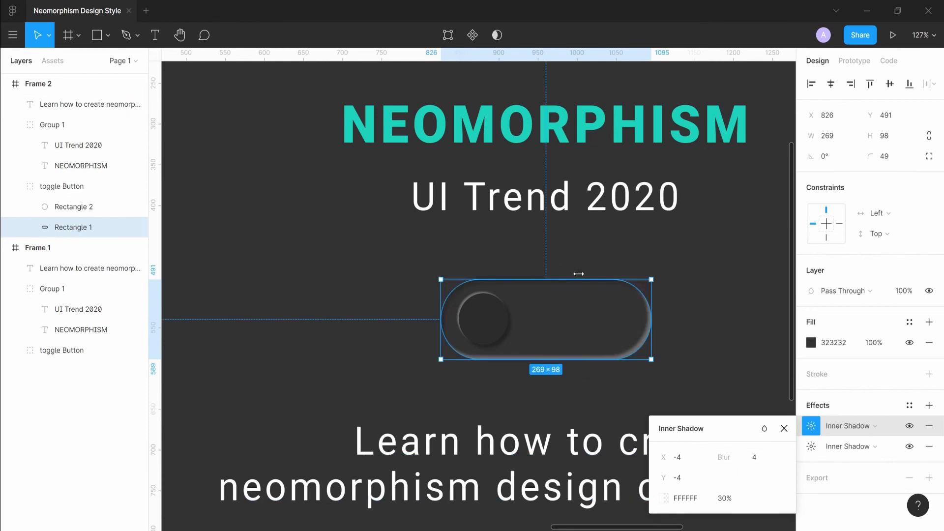
# Set the track's black inner shadow offset to X 6 and Y 6.
pyautogui.click(811, 447)
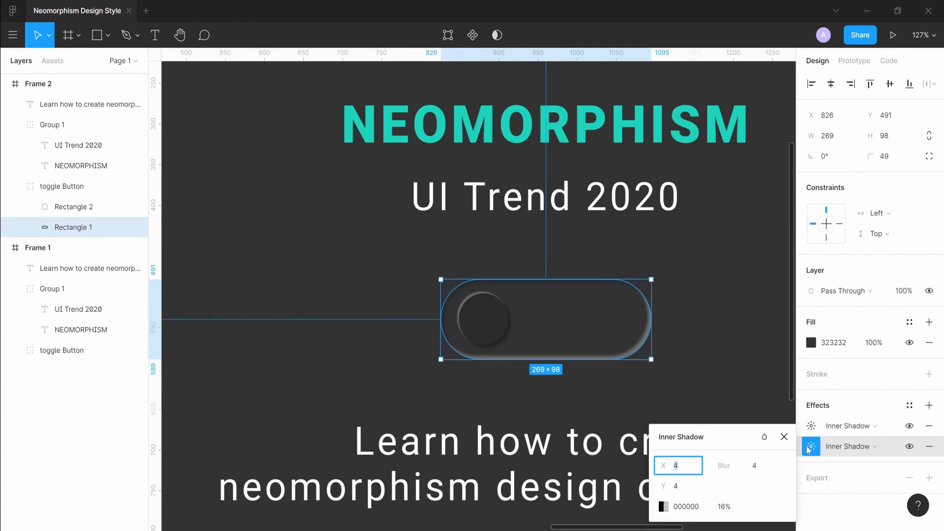
pyautogui.click(690, 465)
pyautogui.write('6')
pyautogui.press('Tab')
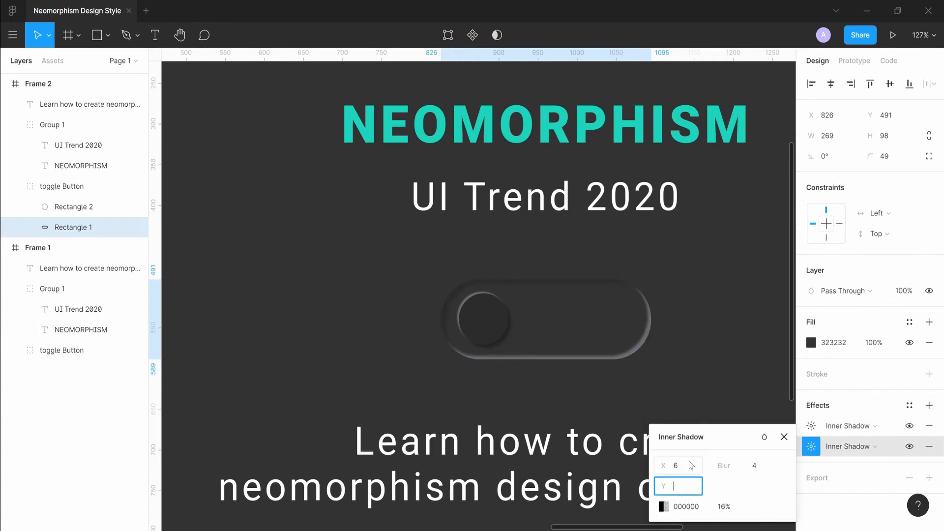
pyautogui.press('Return')
pyautogui.press('Tab')
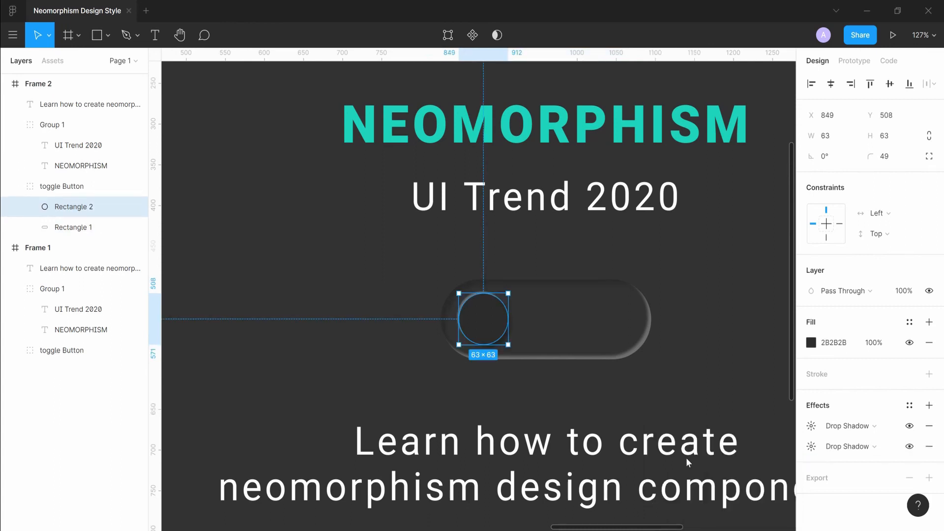
# Reselect the track and set its black inner shadow blur to 6.
pyautogui.click(612, 340)
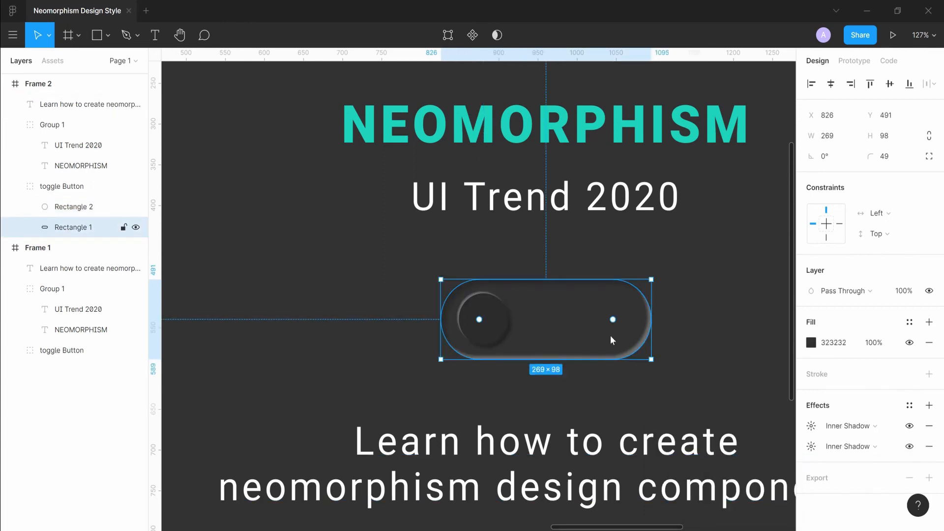
pyautogui.click(811, 426)
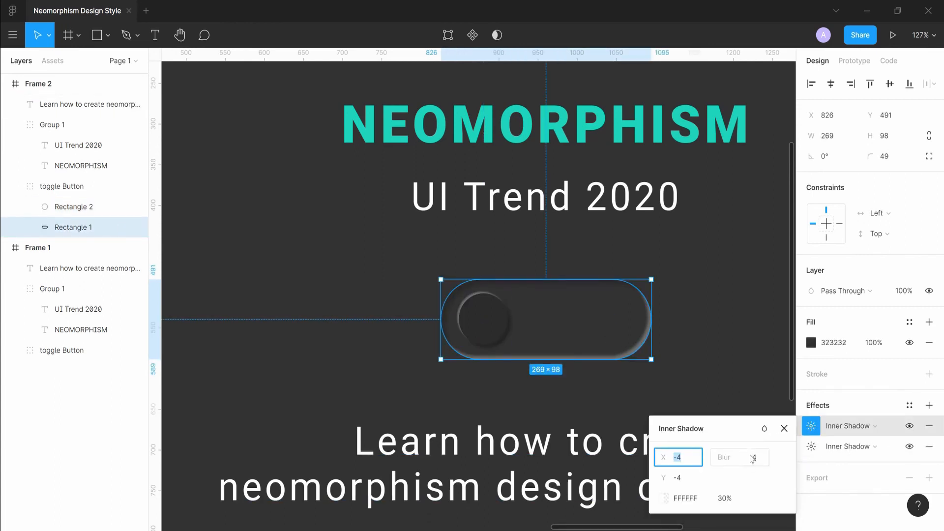
pyautogui.click(811, 446)
pyautogui.click(768, 465)
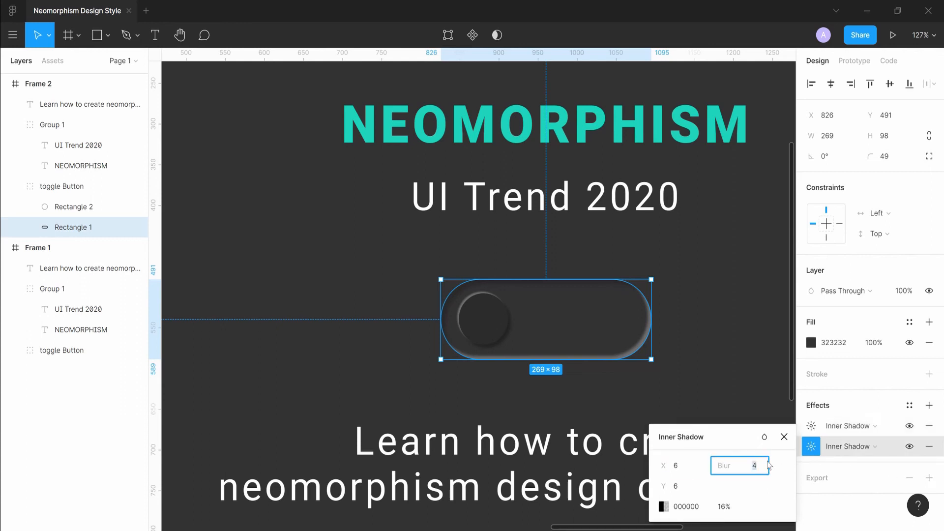
pyautogui.write('6')
pyautogui.press('Return')
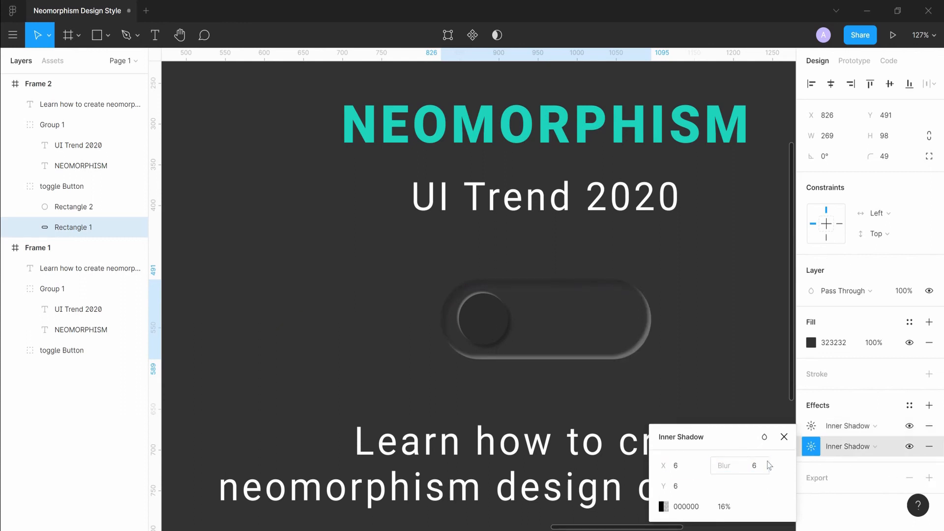
# Set the track's white inner shadow opacity to 20%.
pyautogui.click(691, 296)
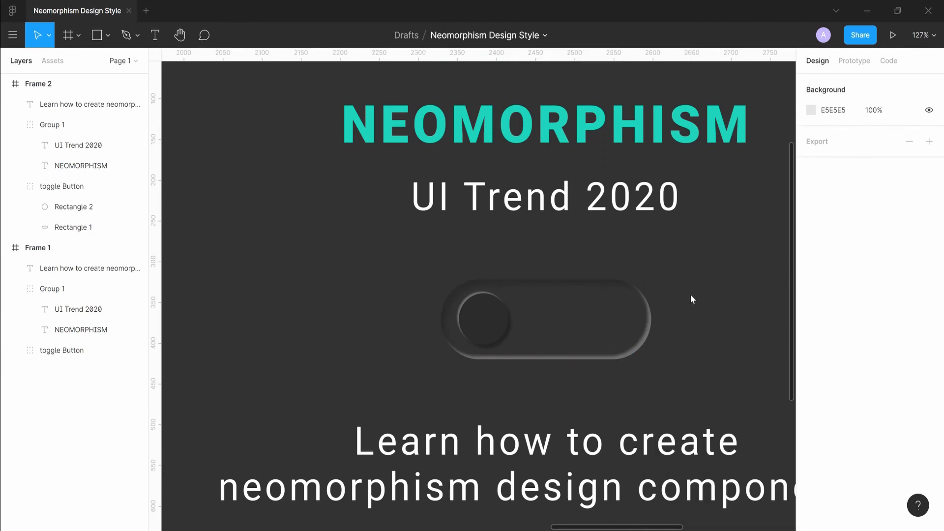
pyautogui.scroll(-5, 728, 302)
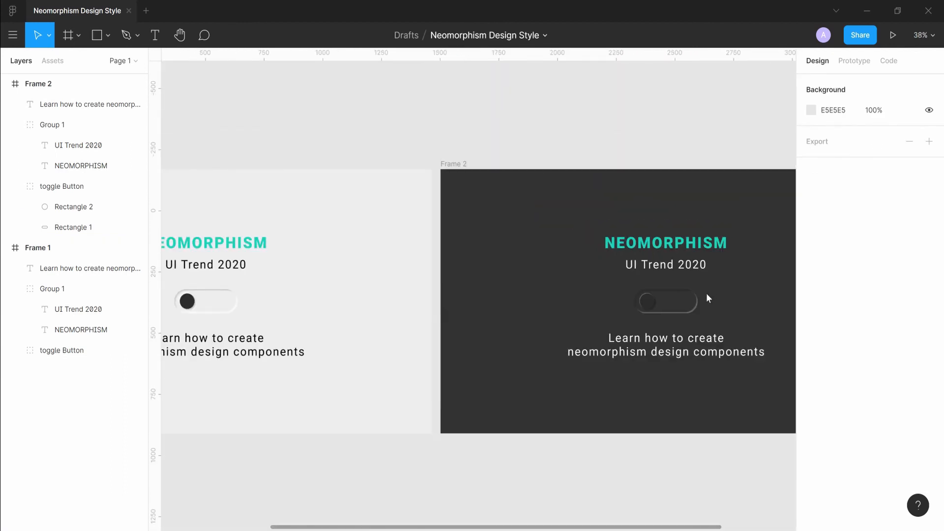
pyautogui.hscroll(2, 659, 296)
pyautogui.click(598, 314)
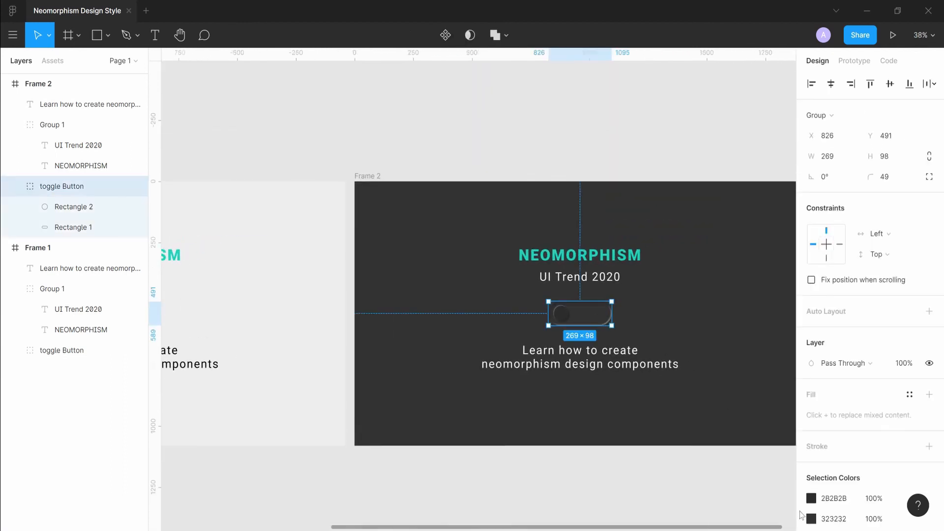
pyautogui.doubleClick(580, 314)
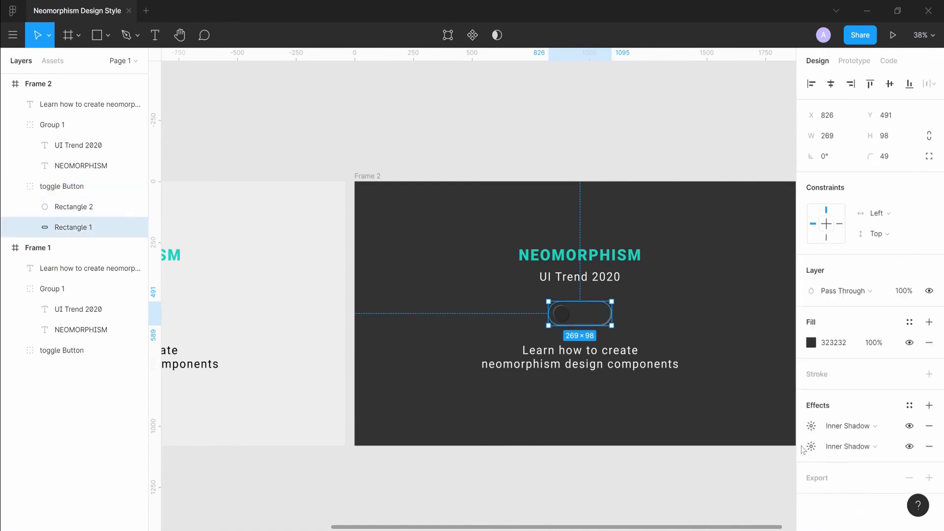
pyautogui.click(812, 447)
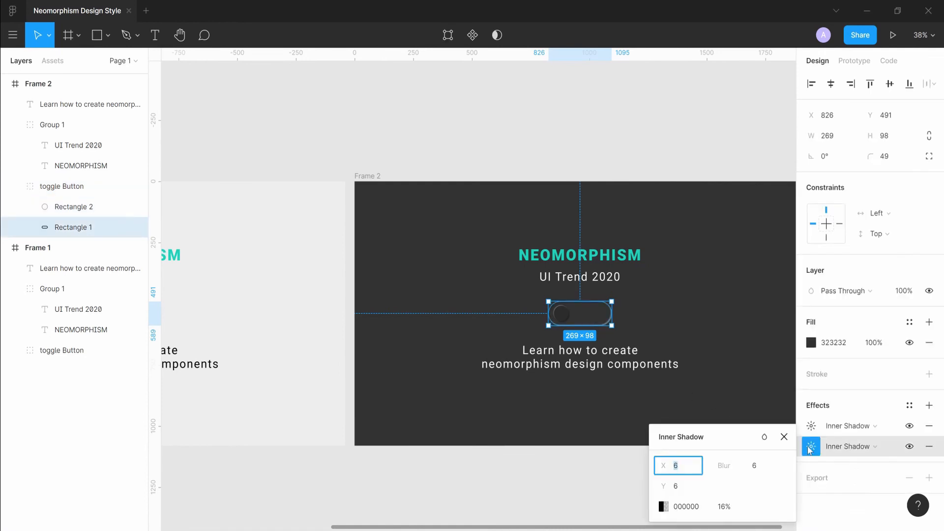
pyautogui.click(724, 509)
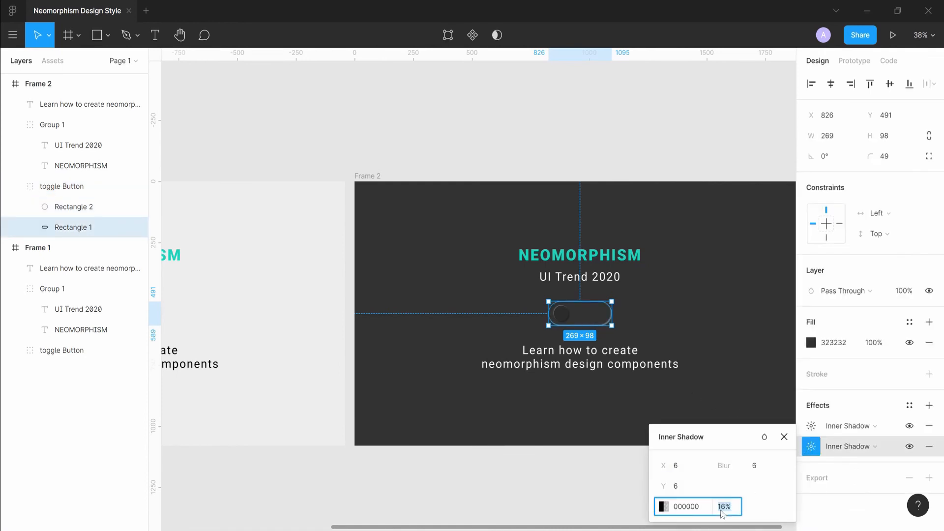
pyautogui.click(814, 428)
pyautogui.click(722, 498)
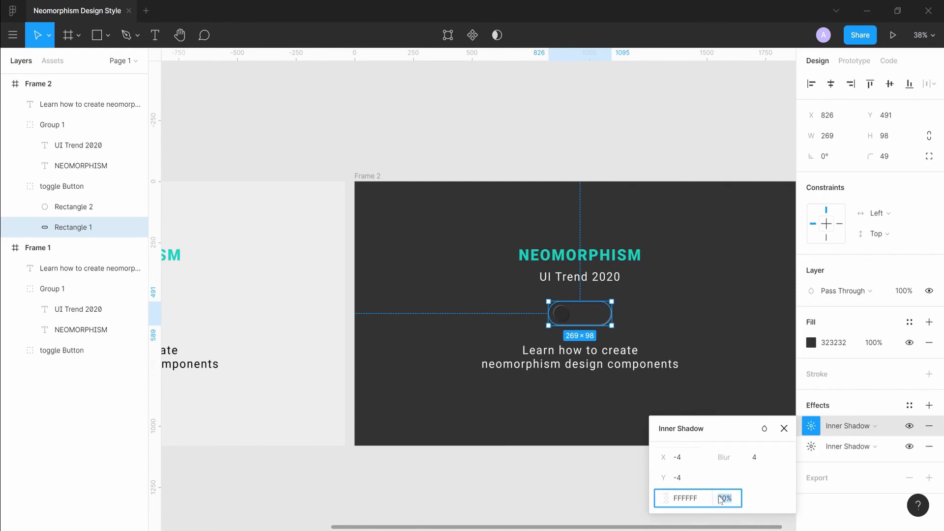
pyautogui.write('20')
pyautogui.press('Return')
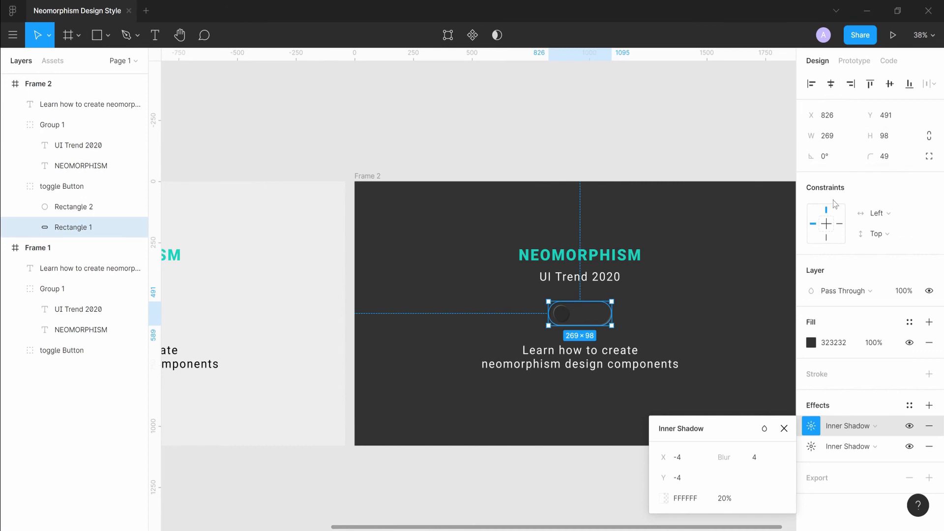
# Move the dark toggle's knob to the right end of the track.
pyautogui.click(716, 264)
pyautogui.scroll(3, 704, 255)
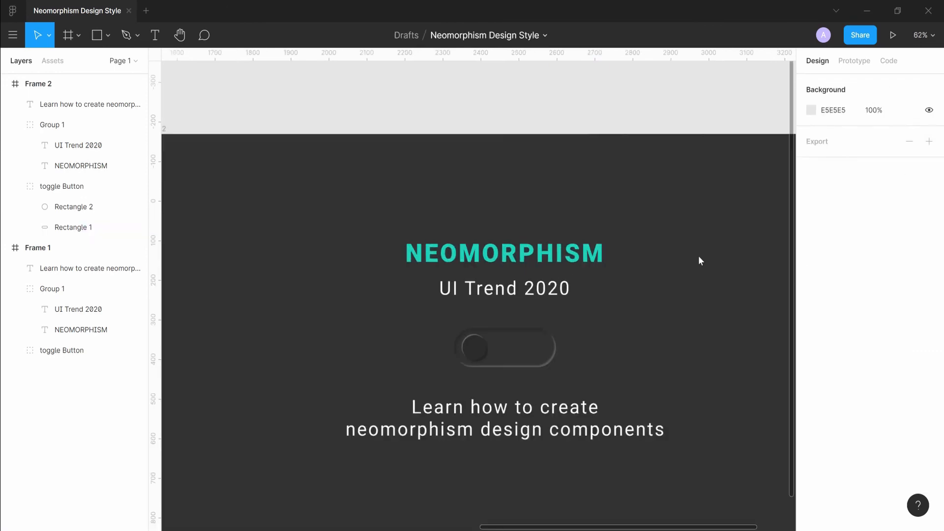
pyautogui.scroll(-1, 666, 277)
pyautogui.hscroll(-1, 666, 277)
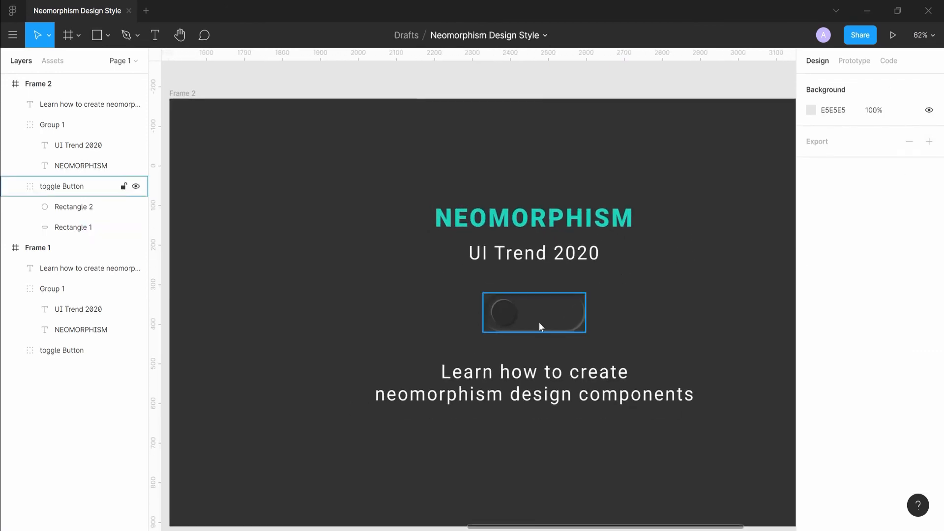
pyautogui.doubleClick(496, 309)
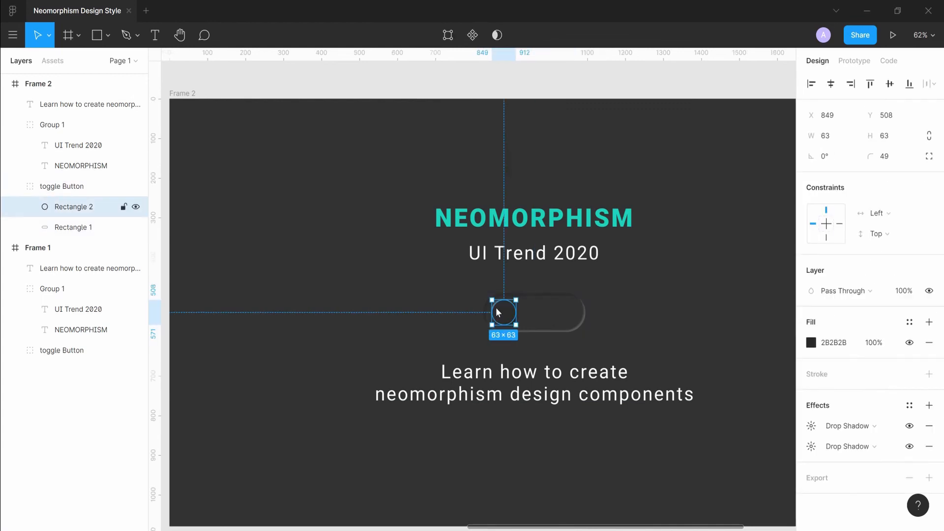
pyautogui.moveTo(496, 312); pyautogui.dragTo(559, 314)
# Copy the heading's teal colour 1DD3BD and apply it as the dark knob's fill.
pyautogui.click(564, 226)
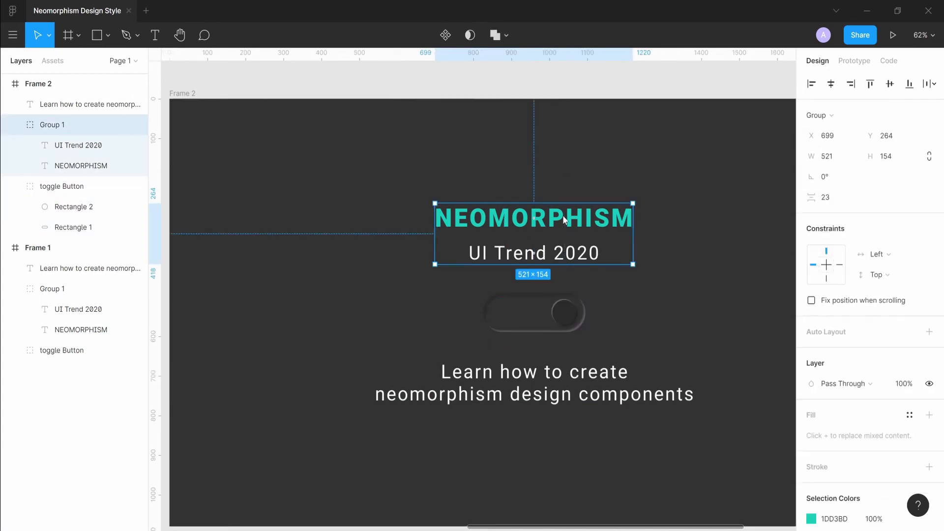
pyautogui.click(534, 218)
pyautogui.click(854, 487)
pyautogui.hotkey('ctrl', 'c')
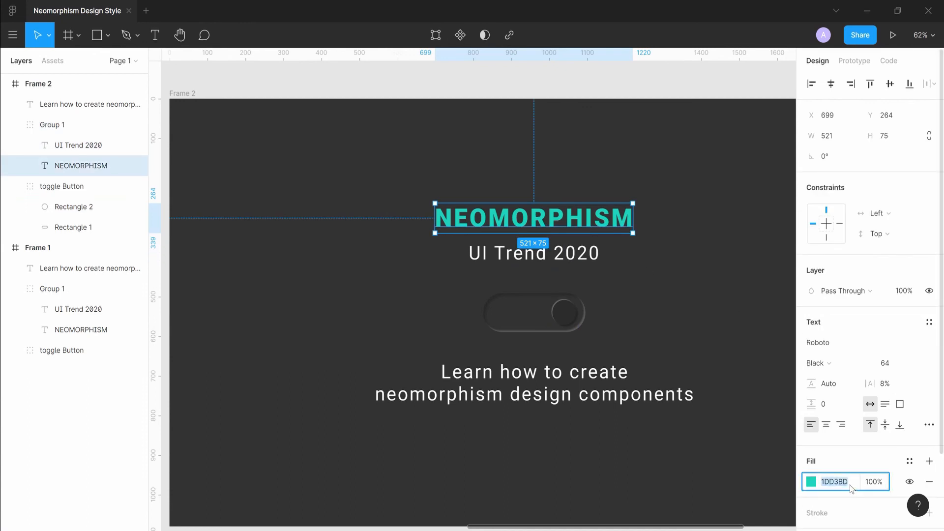
pyautogui.click(571, 311)
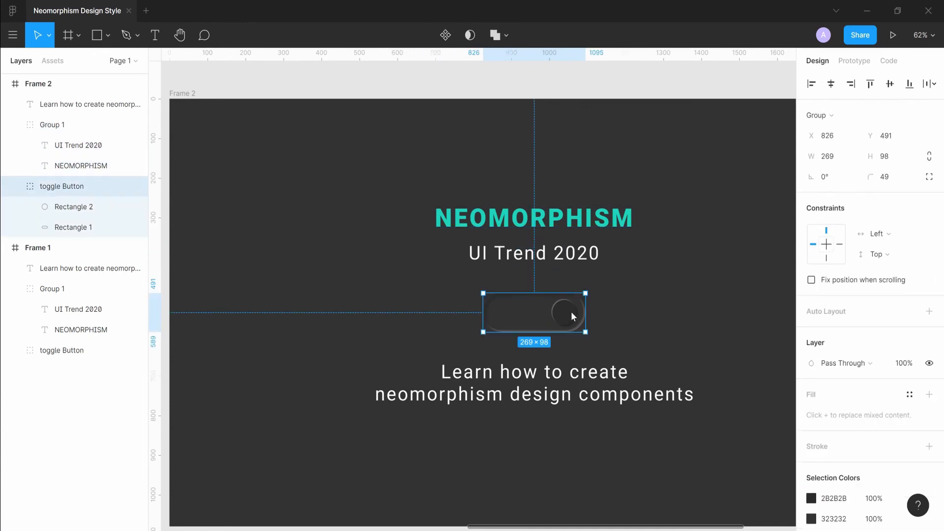
pyautogui.doubleClick(571, 311)
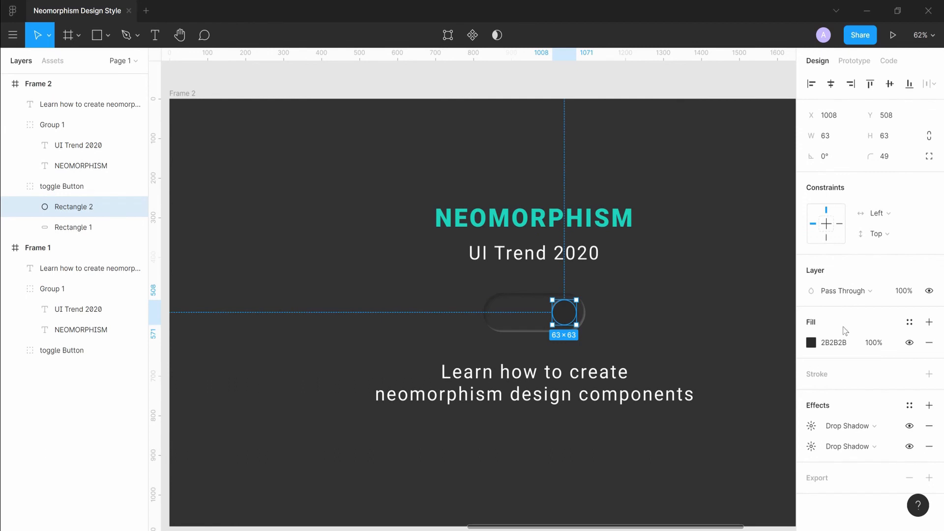
pyautogui.click(840, 343)
pyautogui.hotkey('ctrl', 'v')
pyautogui.press('Return')
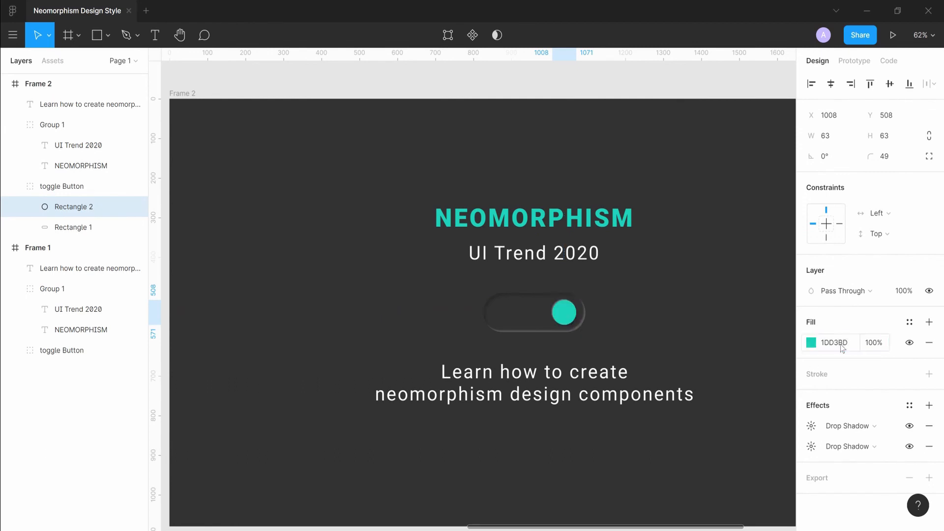
# Shift Frame 1 slightly left, away from Frame 2.
pyautogui.click(643, 271)
pyautogui.scroll(-5, 643, 272)
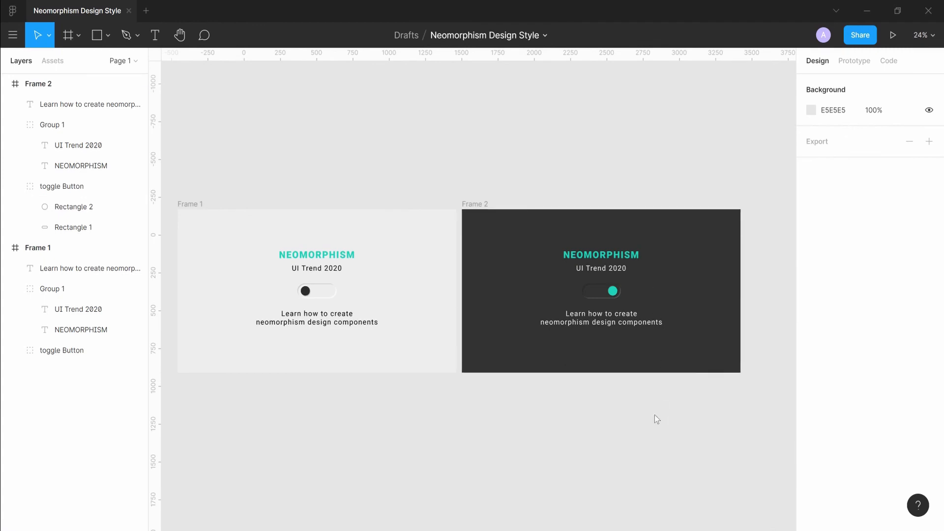
pyautogui.moveTo(462, 213); pyautogui.dragTo(514, 207)
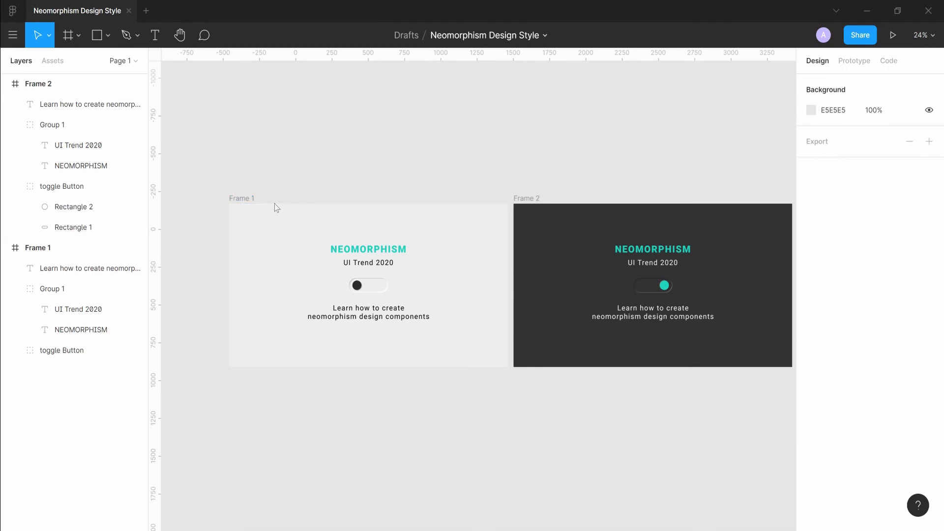
pyautogui.click(246, 197)
pyautogui.moveTo(246, 198); pyautogui.dragTo(228, 197)
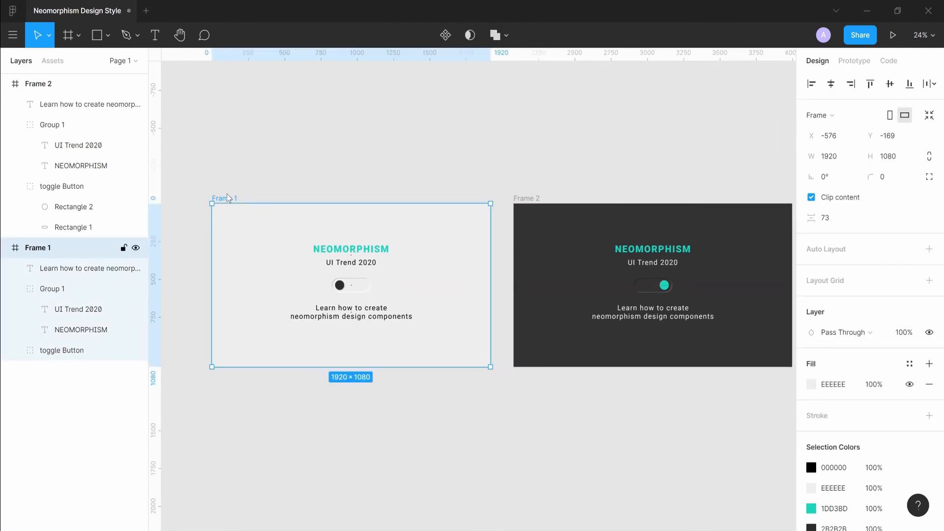
# In prototype mode, link Frame 1's toggle button to Frame 2 with an On Click navigate interaction.
pyautogui.click(855, 61)
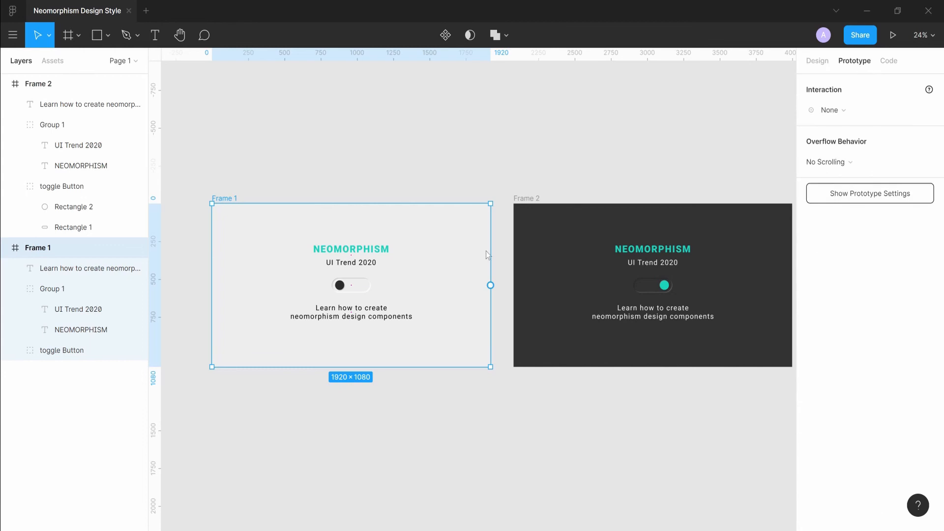
pyautogui.click(368, 286)
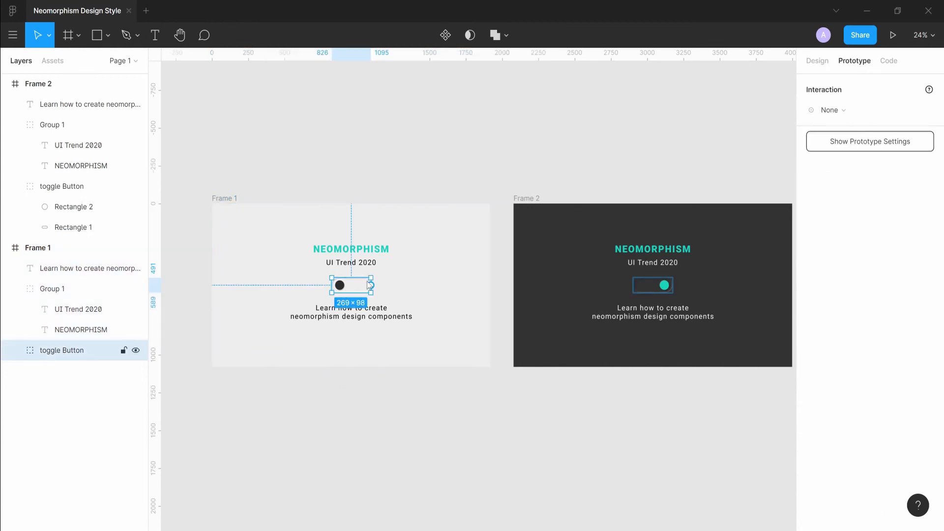
pyautogui.moveTo(370, 286); pyautogui.dragTo(588, 282)
pyautogui.click(849, 113)
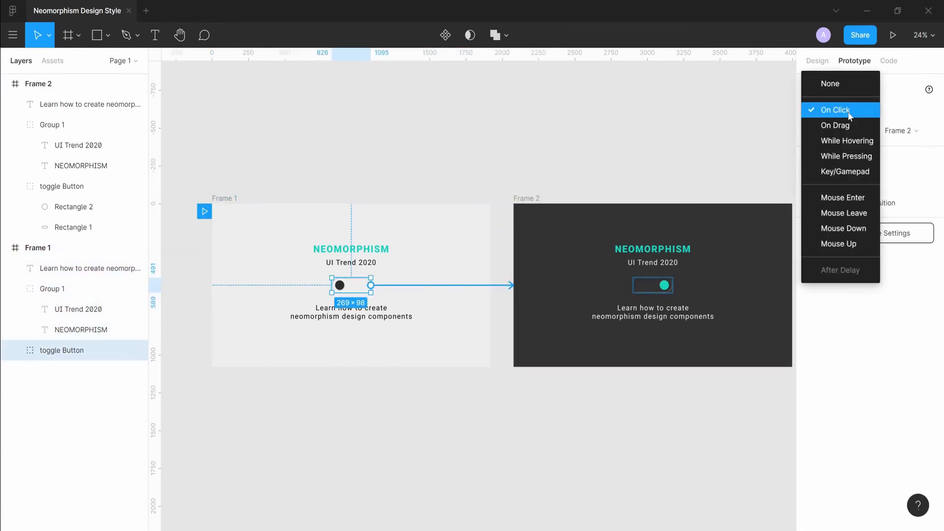
pyautogui.click(849, 113)
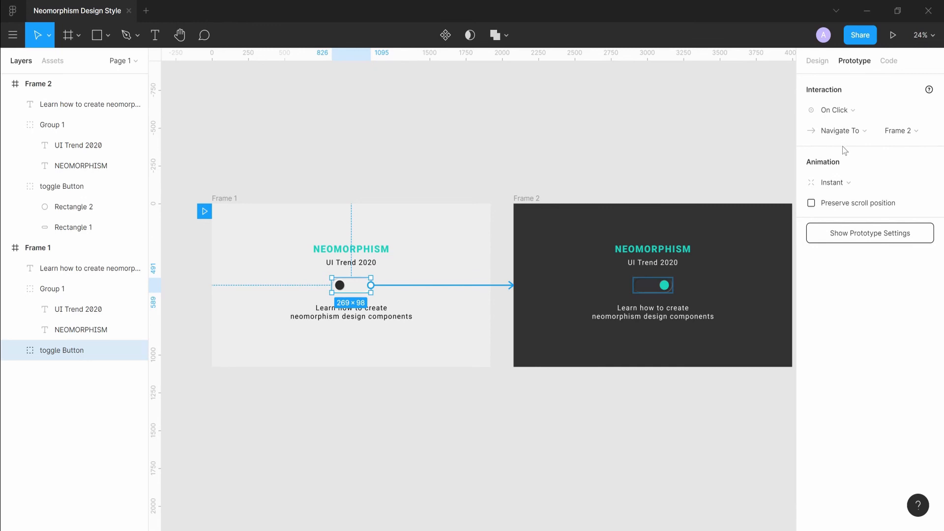
# Set the interaction's animation to Smart Animate with Ease In easing.
pyautogui.click(846, 184)
pyautogui.click(846, 213)
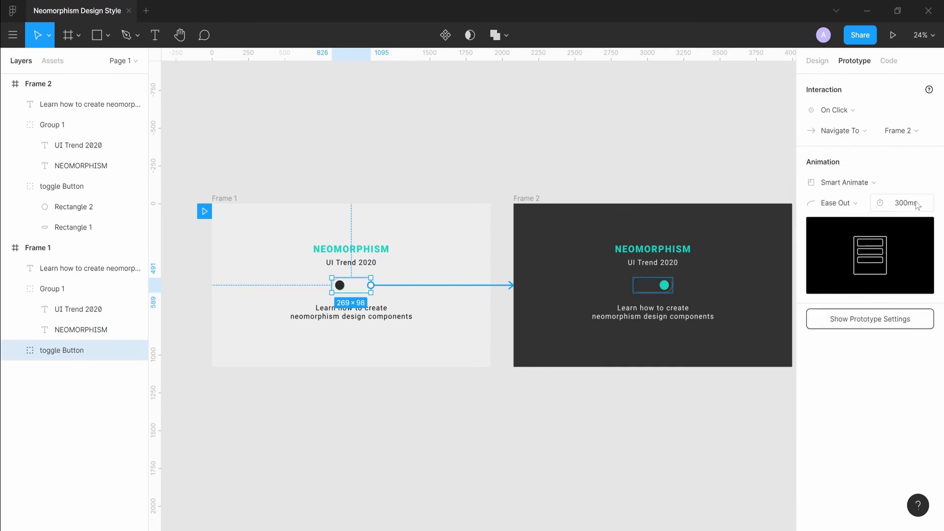
pyautogui.click(838, 204)
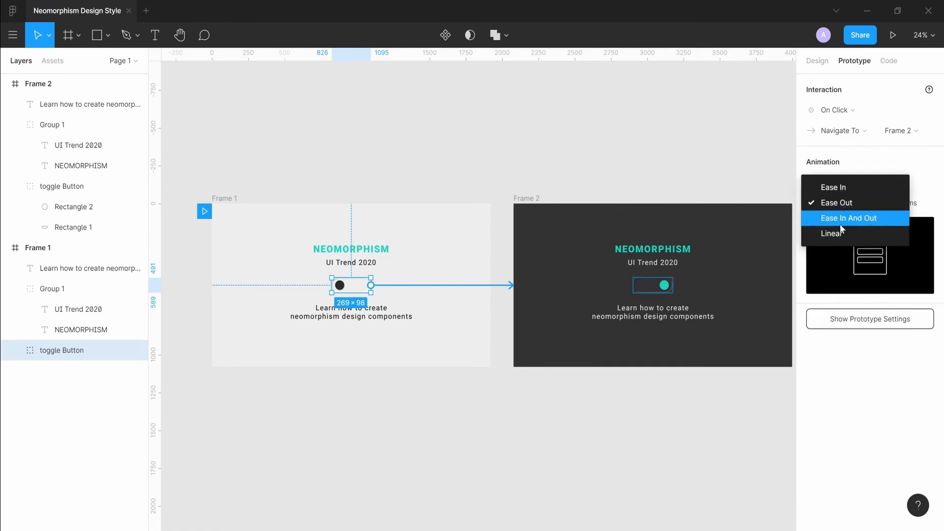
pyautogui.click(841, 194)
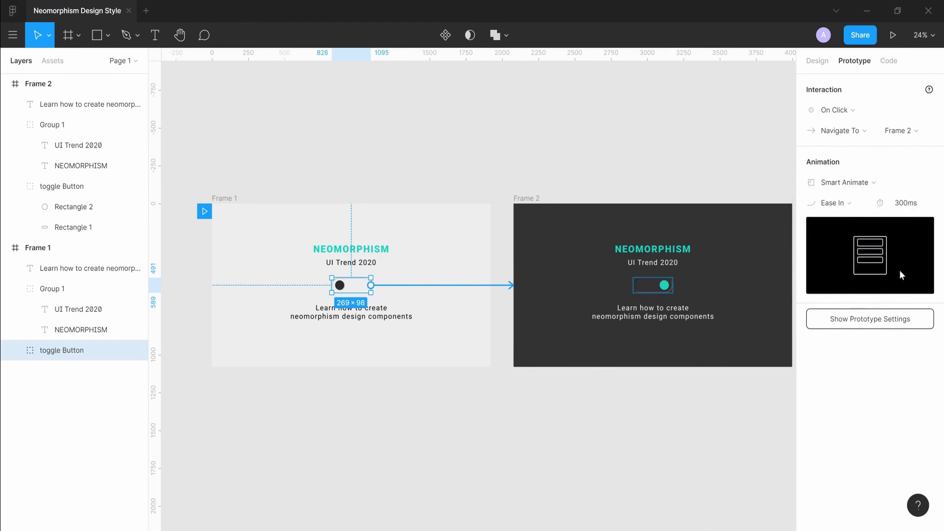
# Link Frame 2's toggle button back to Frame 1 with a prototype connection.
pyautogui.click(525, 197)
pyautogui.click(657, 285)
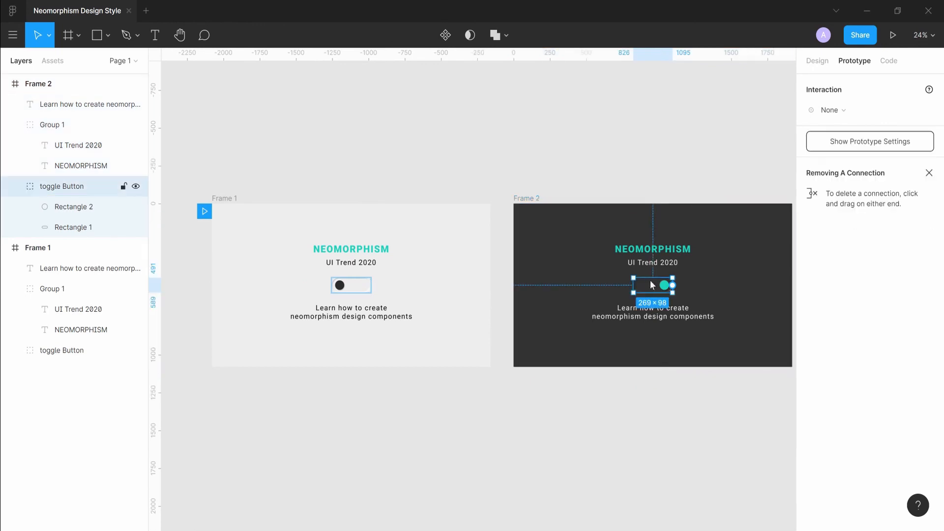
pyautogui.moveTo(673, 285); pyautogui.dragTo(449, 287)
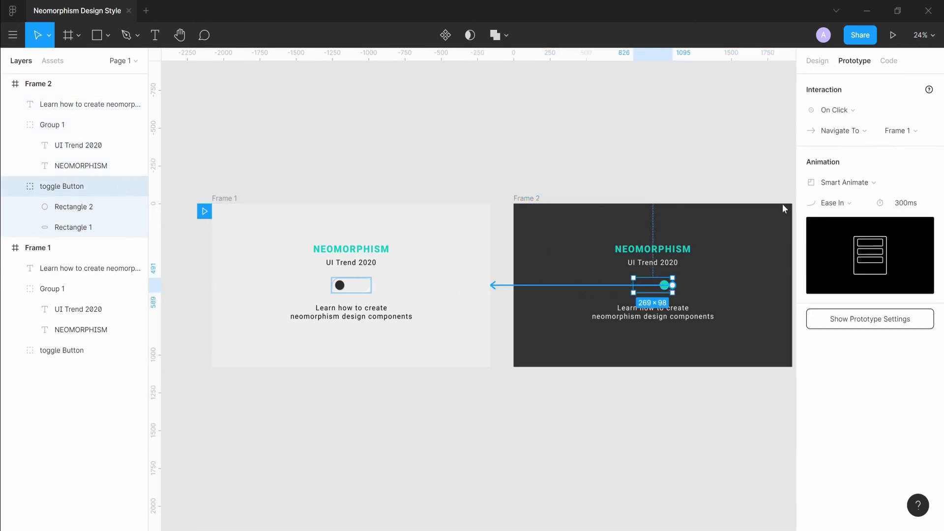
# Change the return interaction's easing to Ease Out.
pyautogui.click(843, 206)
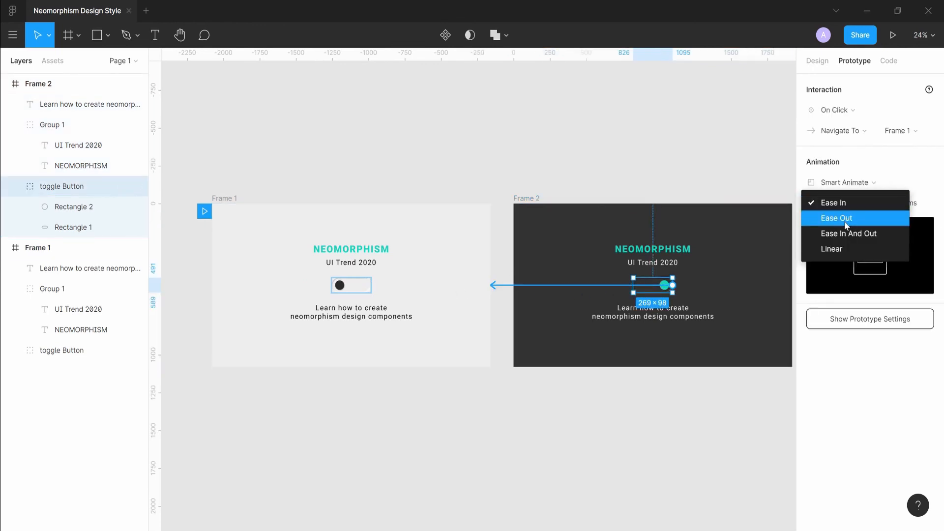
pyautogui.click(847, 112)
pyautogui.click(855, 115)
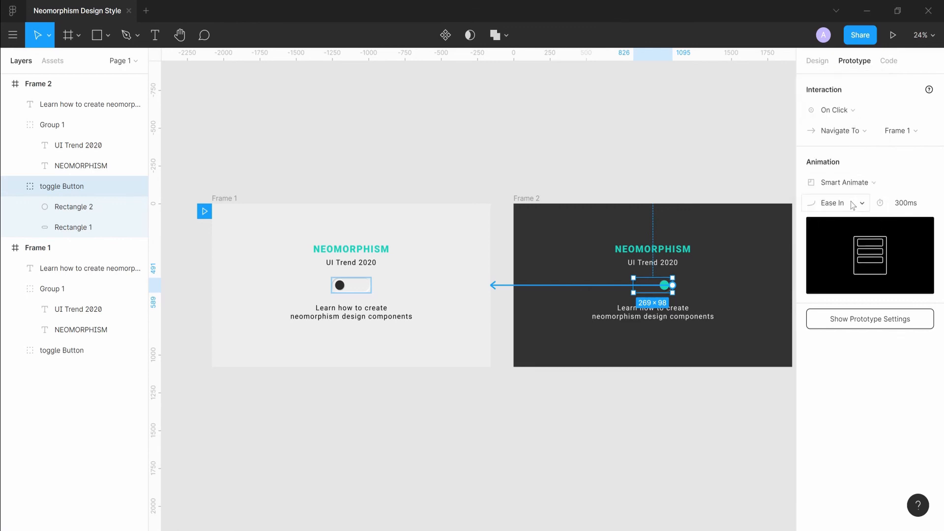
pyautogui.click(853, 205)
pyautogui.click(850, 216)
# Deselect everything and start presenting the prototype from the Frame 1 flow.
pyautogui.click(608, 171)
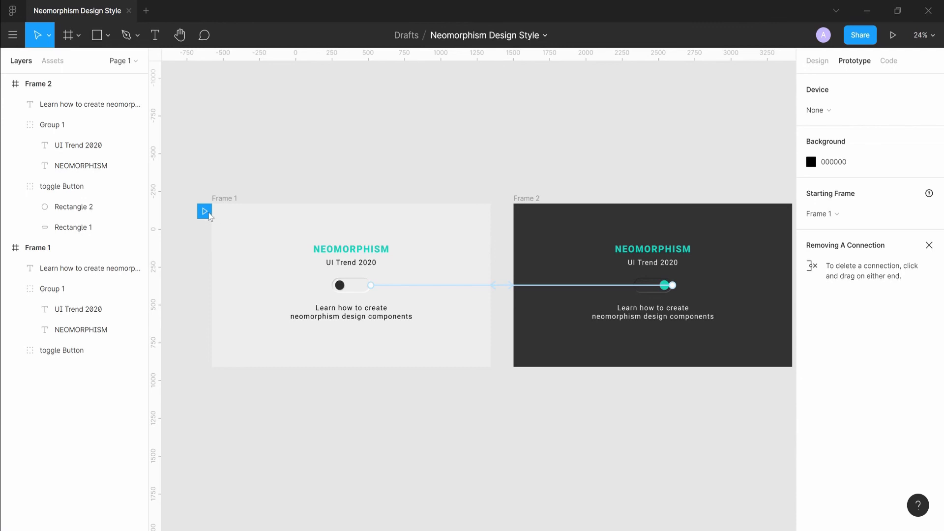
pyautogui.moveTo(211, 217)
pyautogui.mouseDown()
pyautogui.moveTo(331, 195)
pyautogui.moveTo(330, 149)
pyautogui.moveTo(209, 219)
pyautogui.mouseUp()
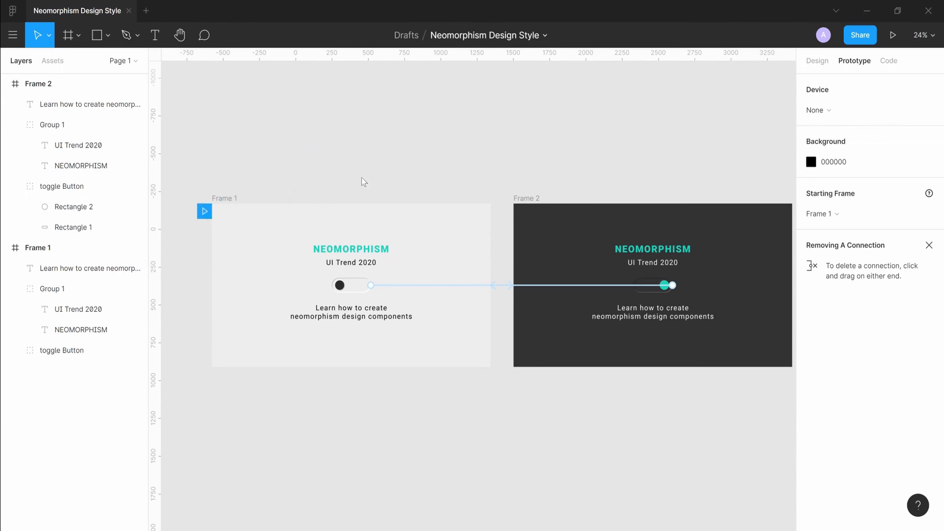
pyautogui.click(894, 35)
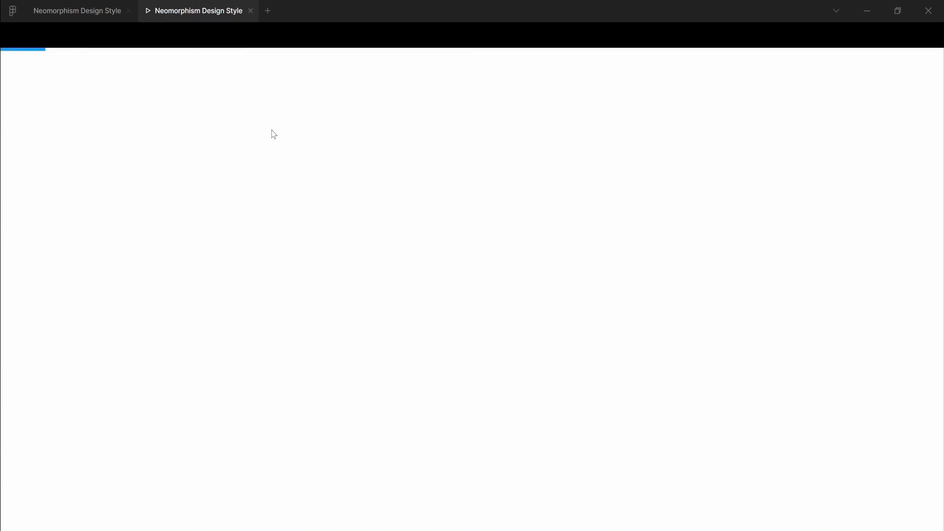